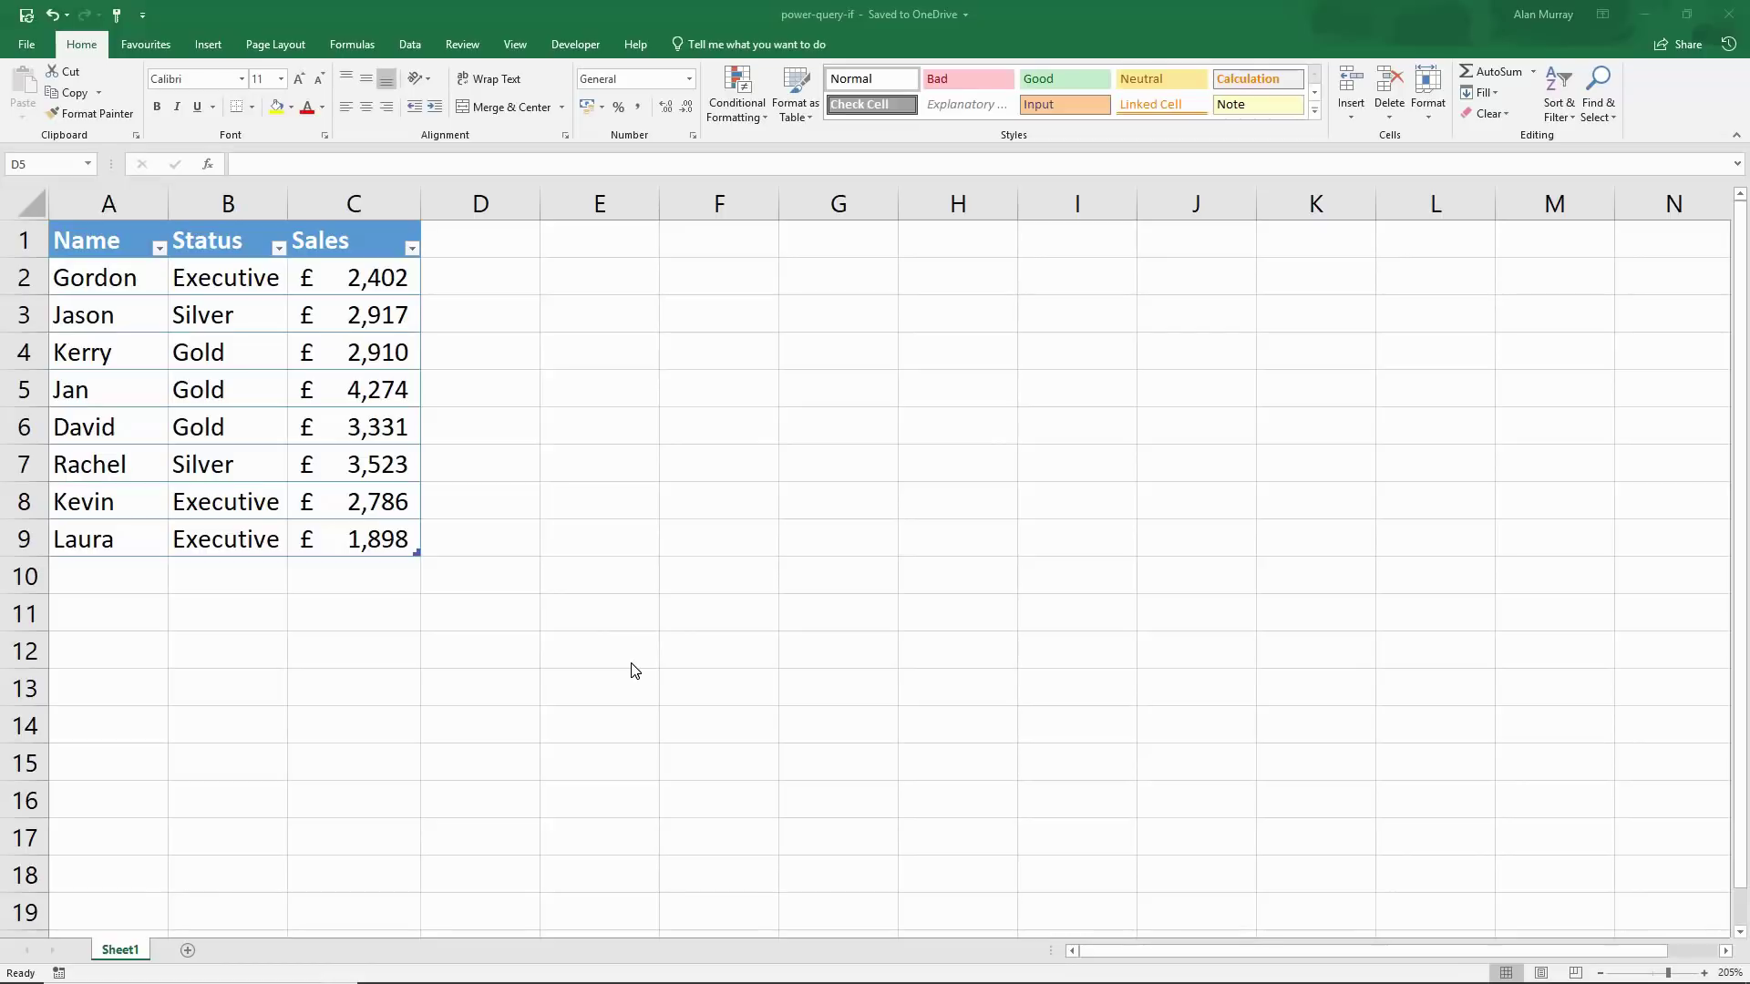
- Switch to the workbook, highlight the Name, Status and Sales data, then go to the Data ribbon
key("alt+Tab")
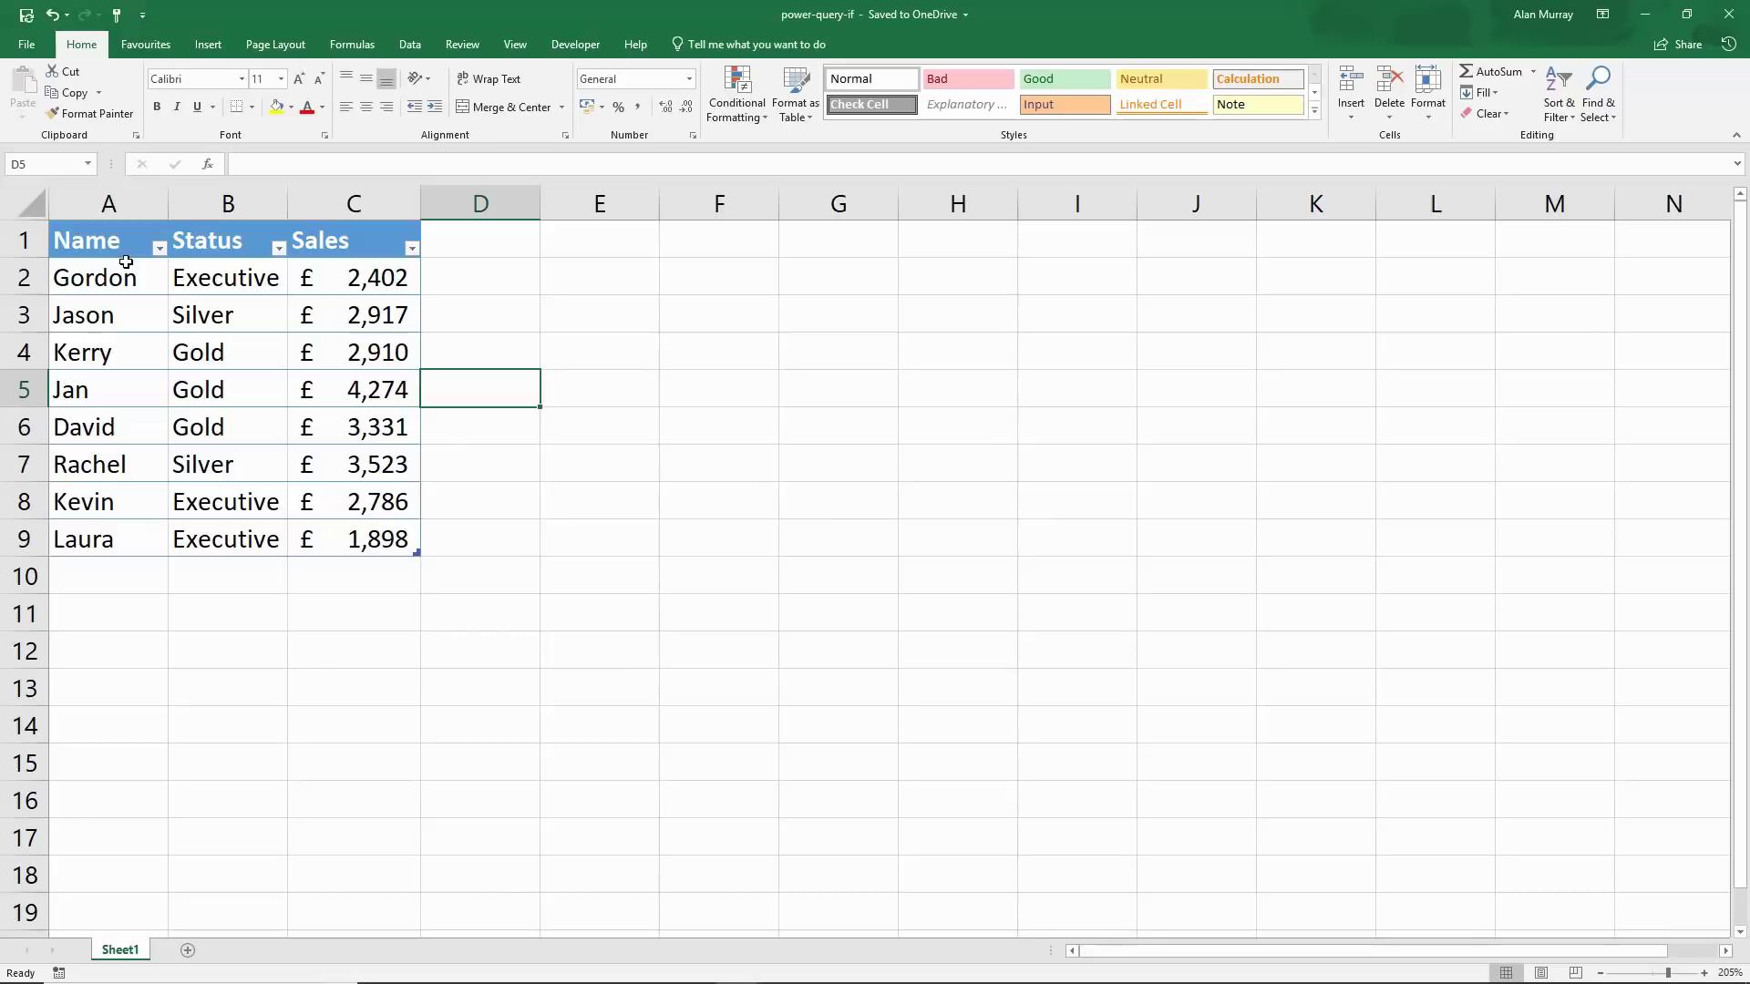
left_click(126, 285)
left_click_drag(126, 284, 162, 376)
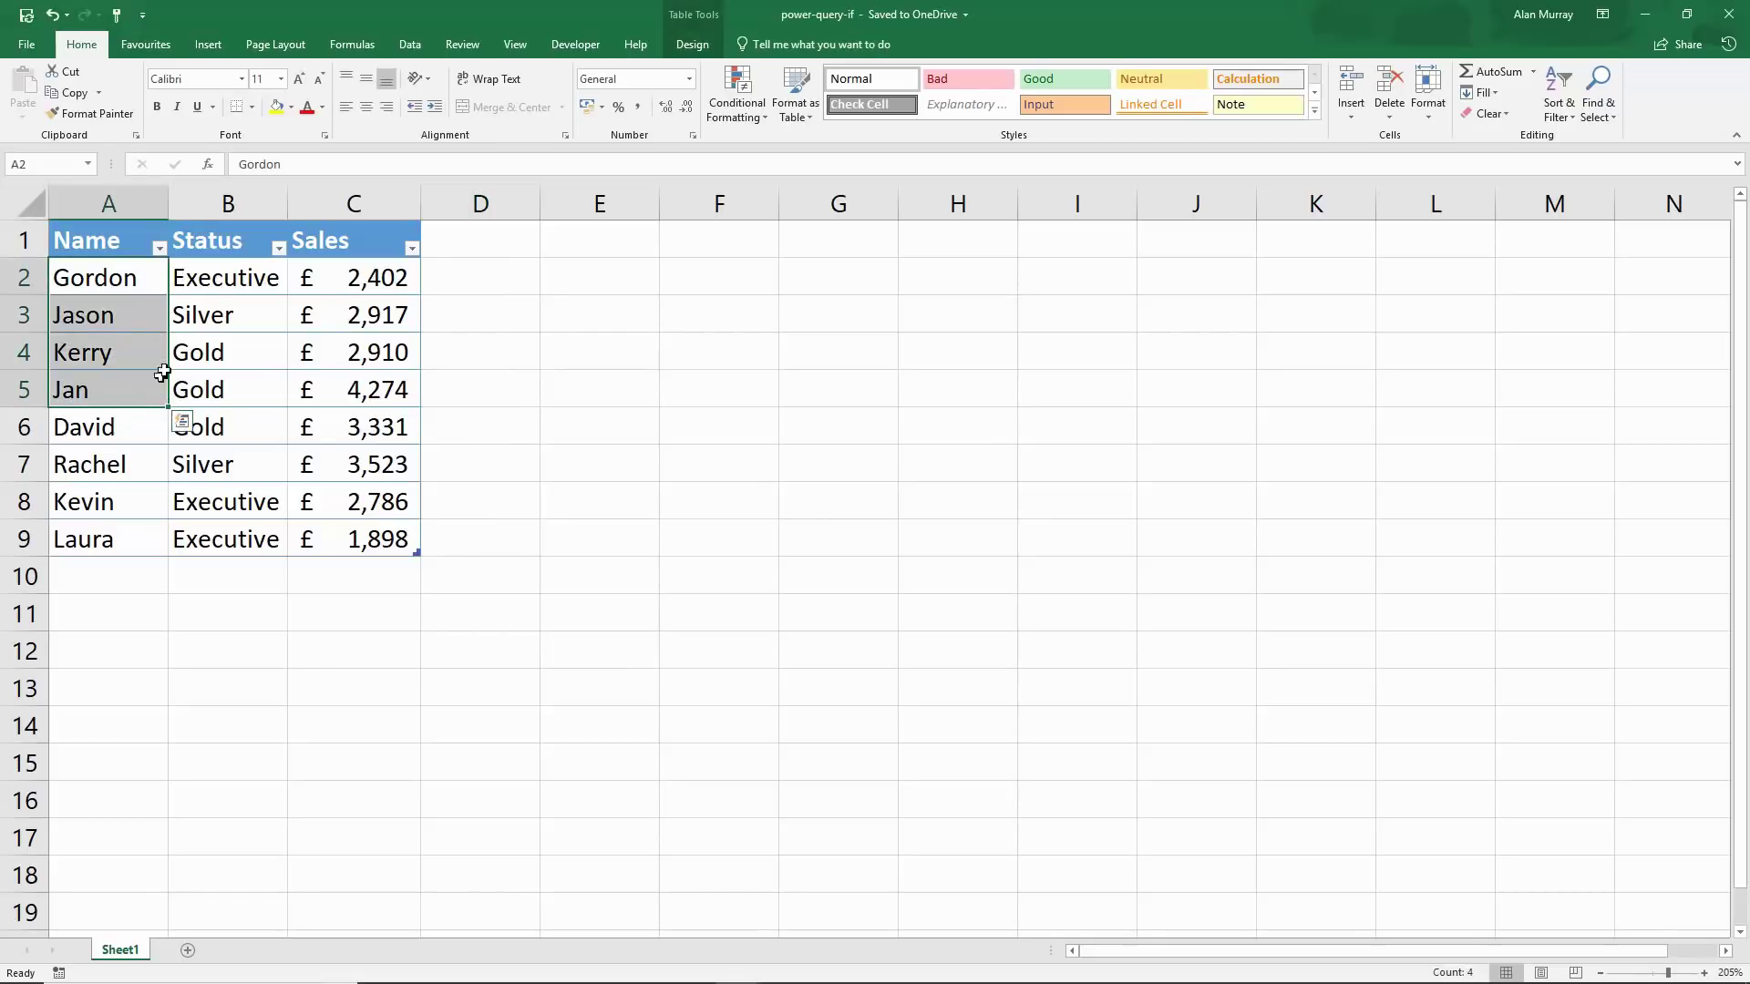
left_click(240, 296)
left_click_drag(239, 296, 257, 492)
left_click(255, 464)
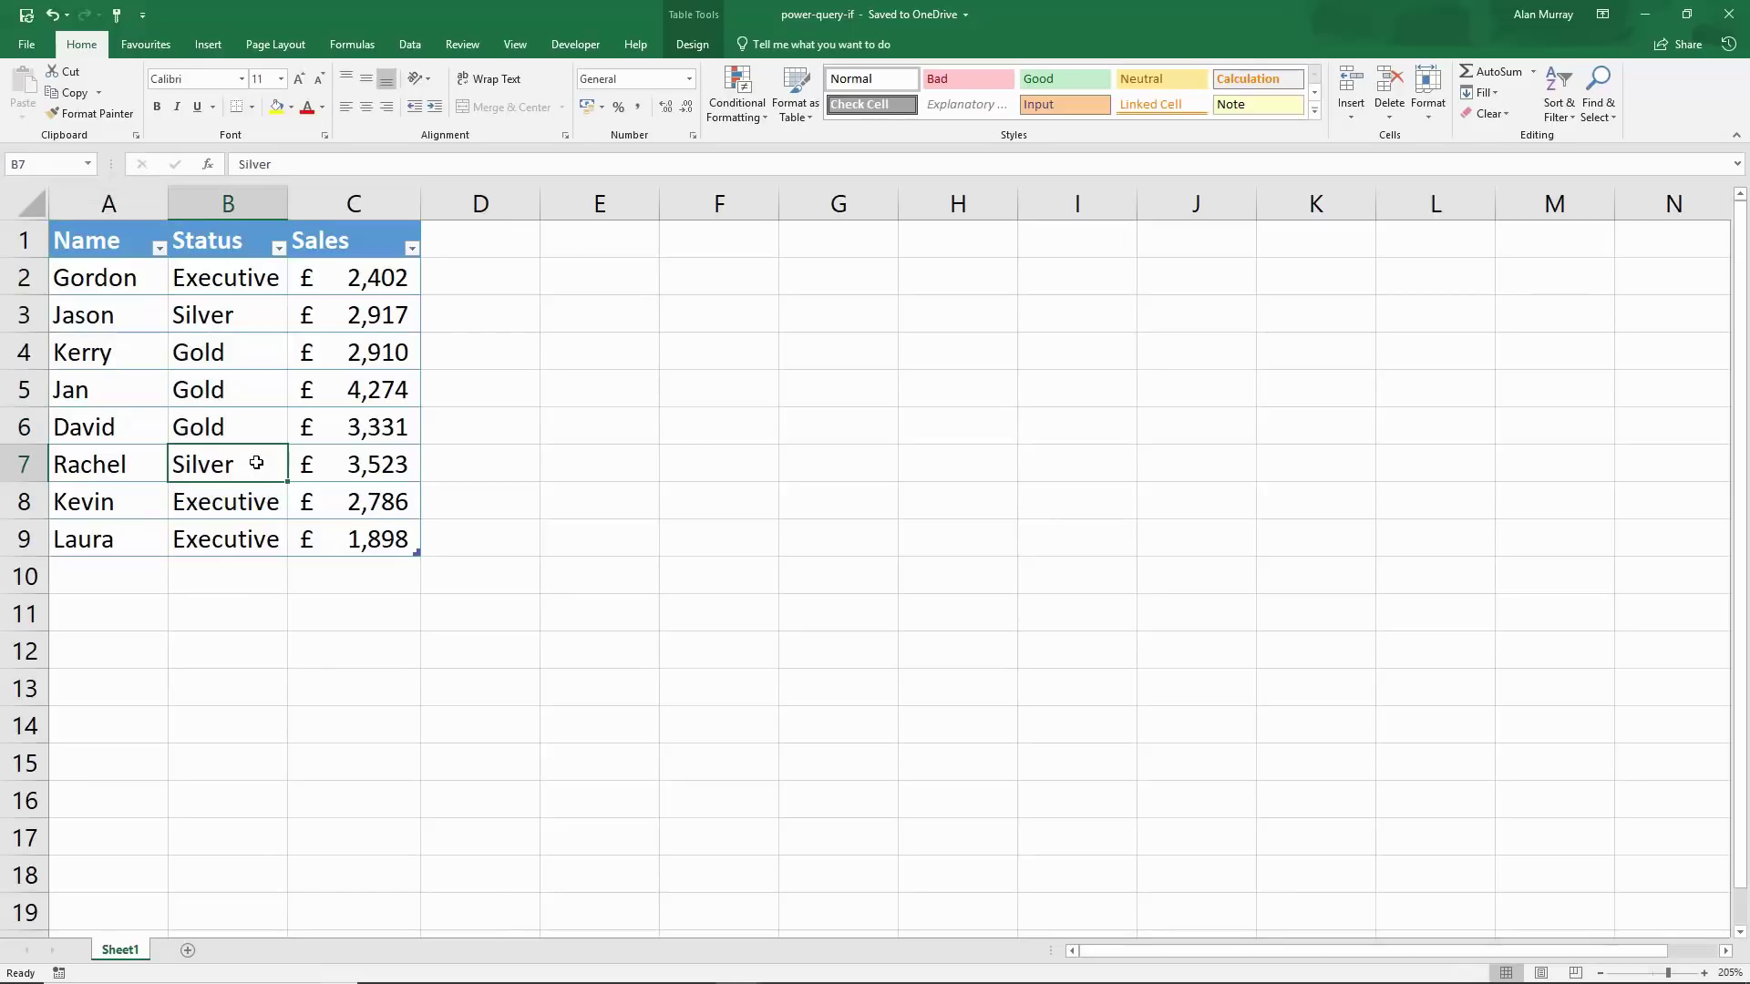
left_click(256, 433)
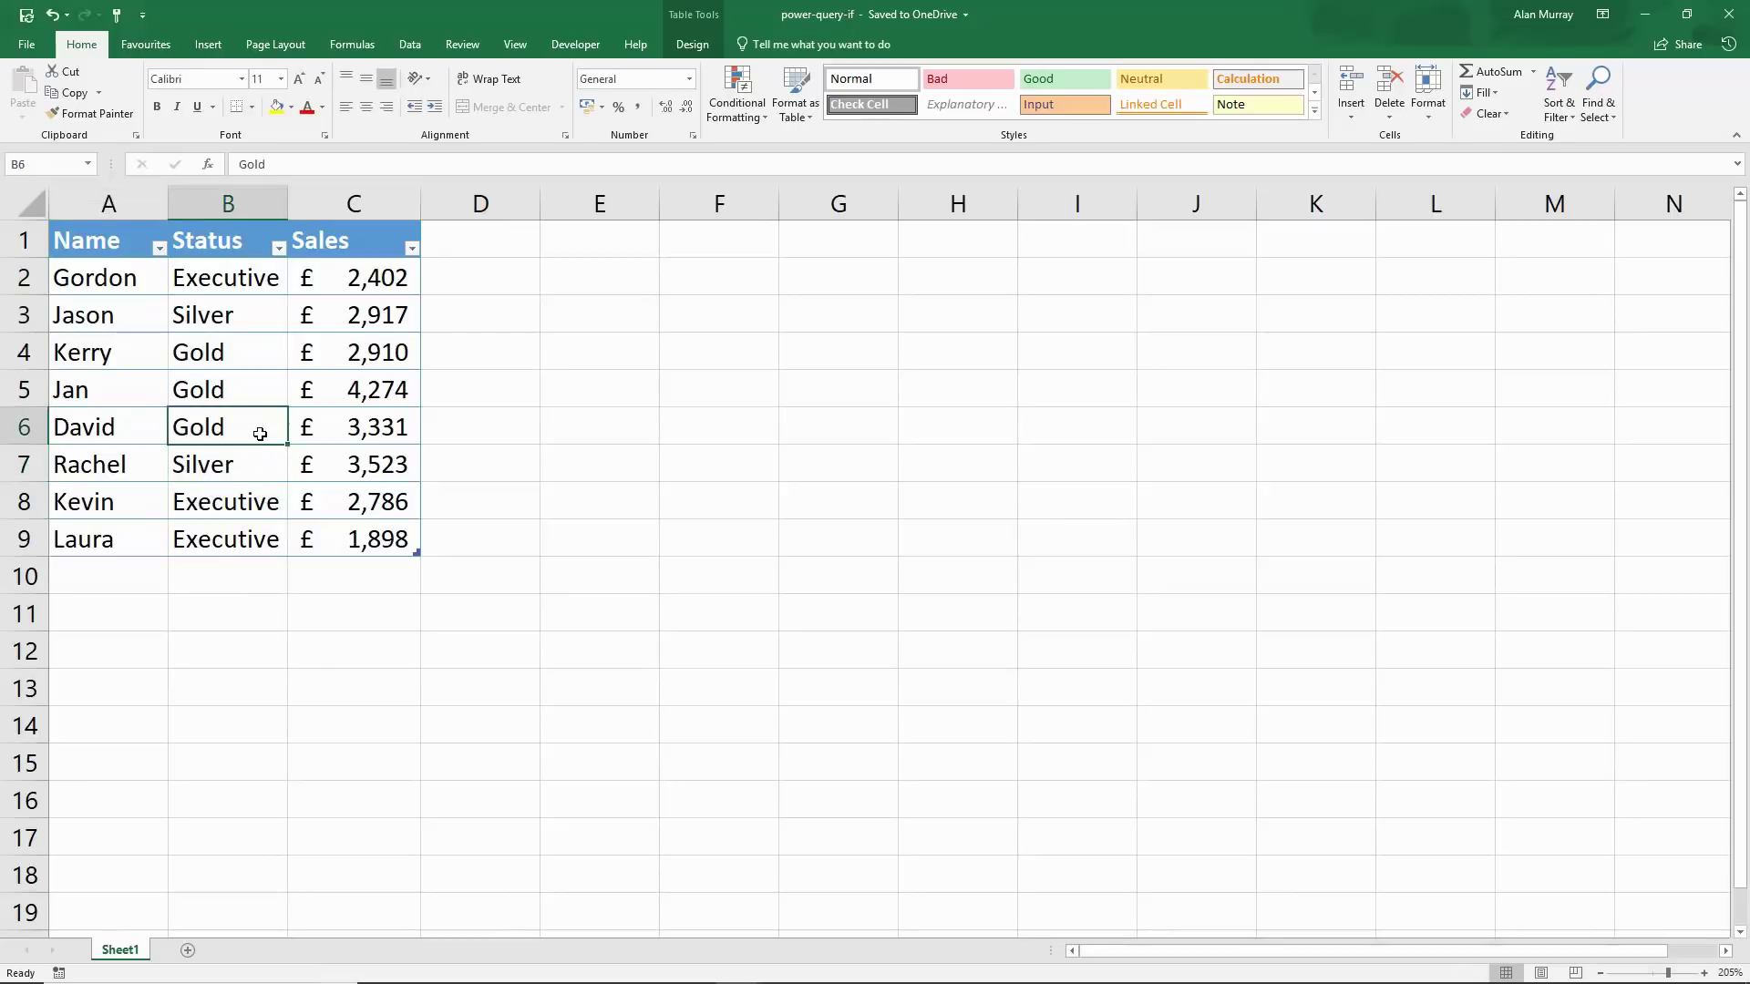
left_click_drag(357, 279, 354, 516)
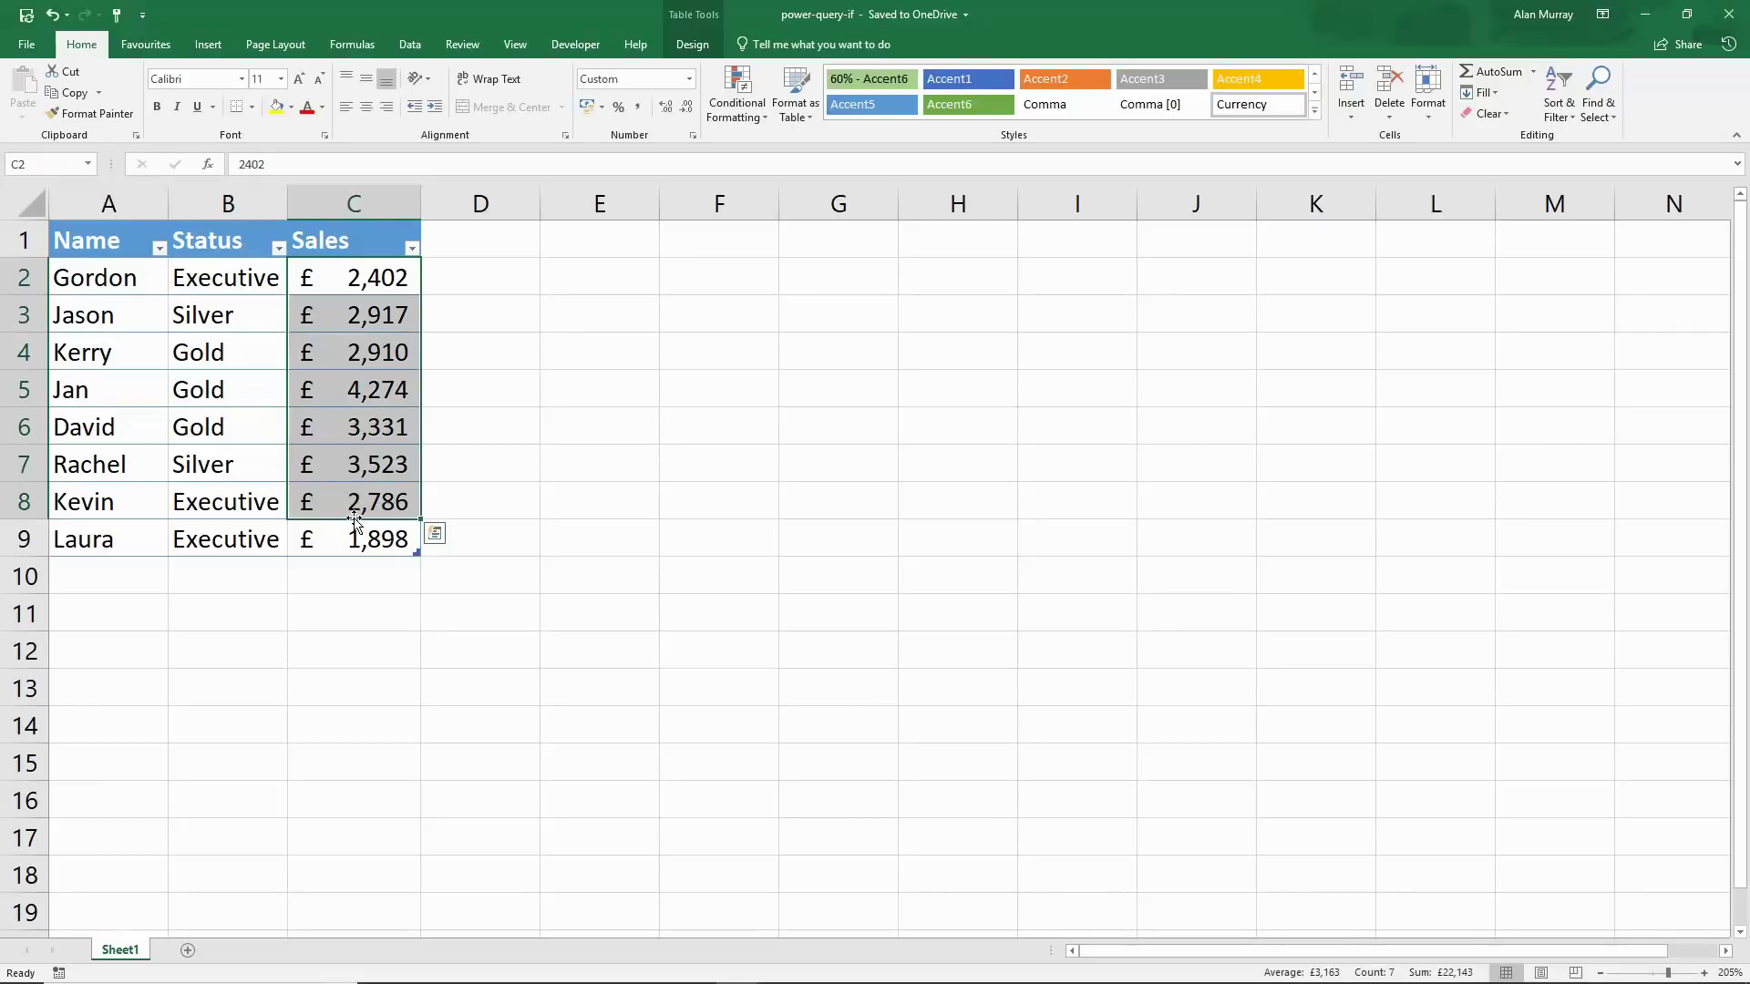
left_click(244, 423)
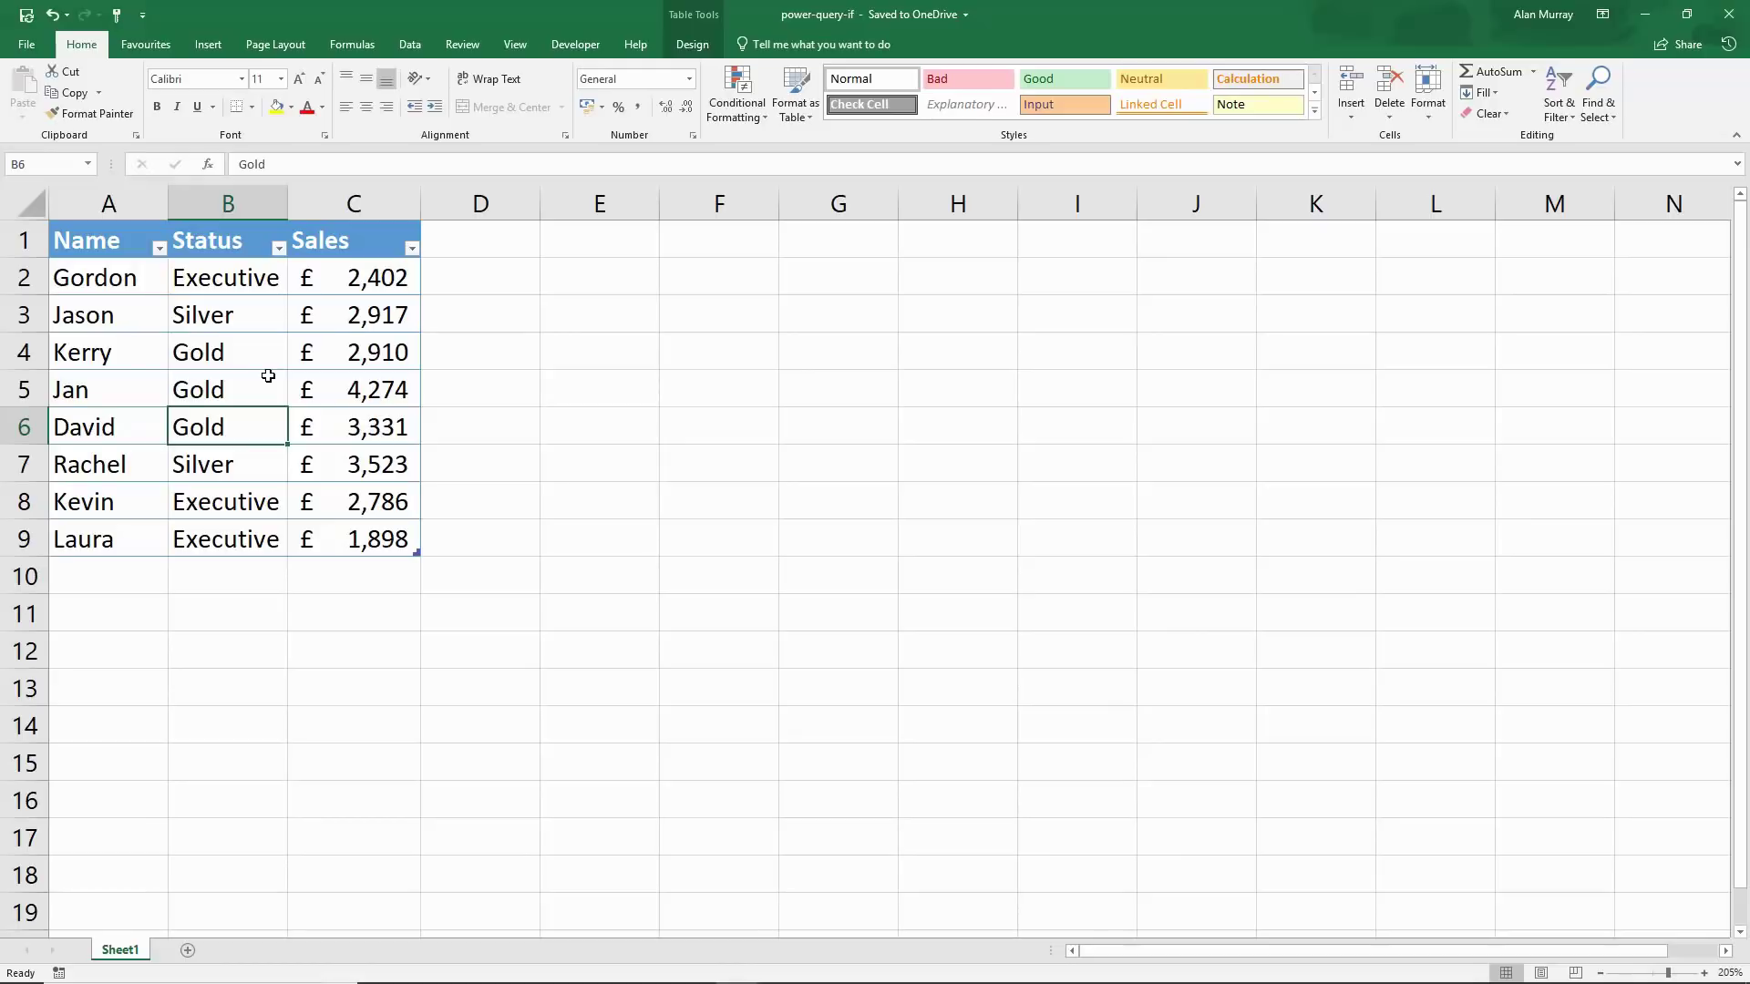
left_click(410, 50)
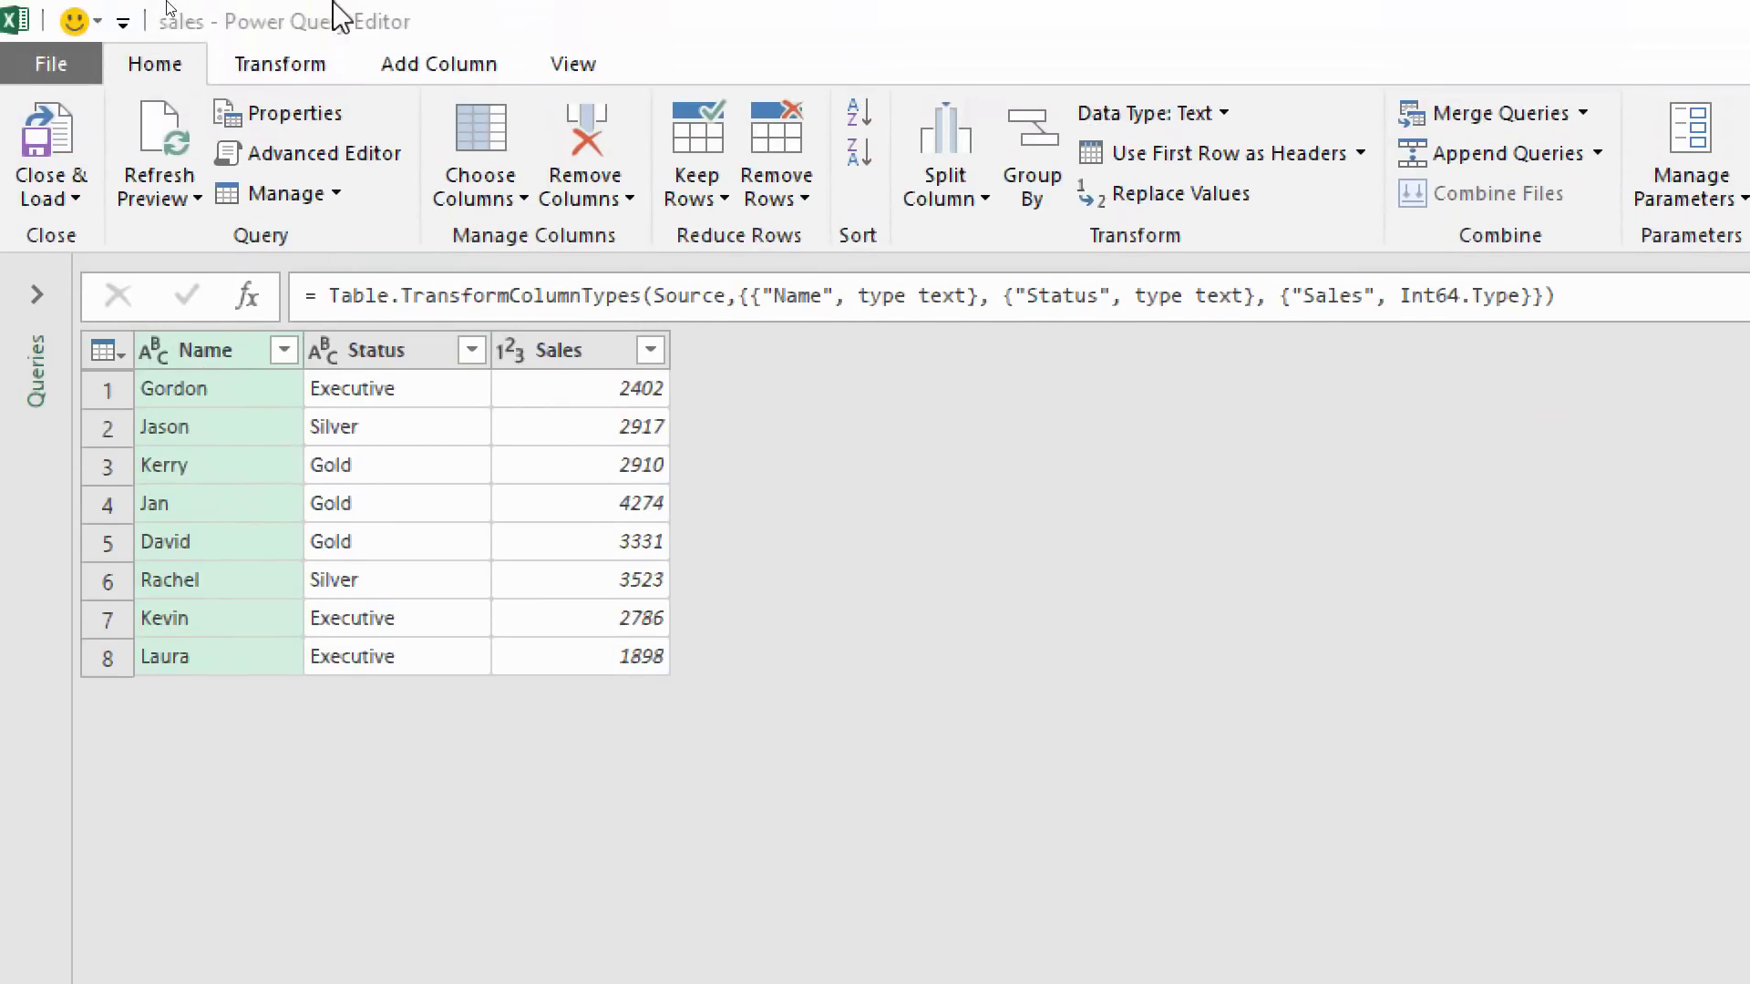
- Switch the ribbon to the Add Column commands
left_click(425, 73)
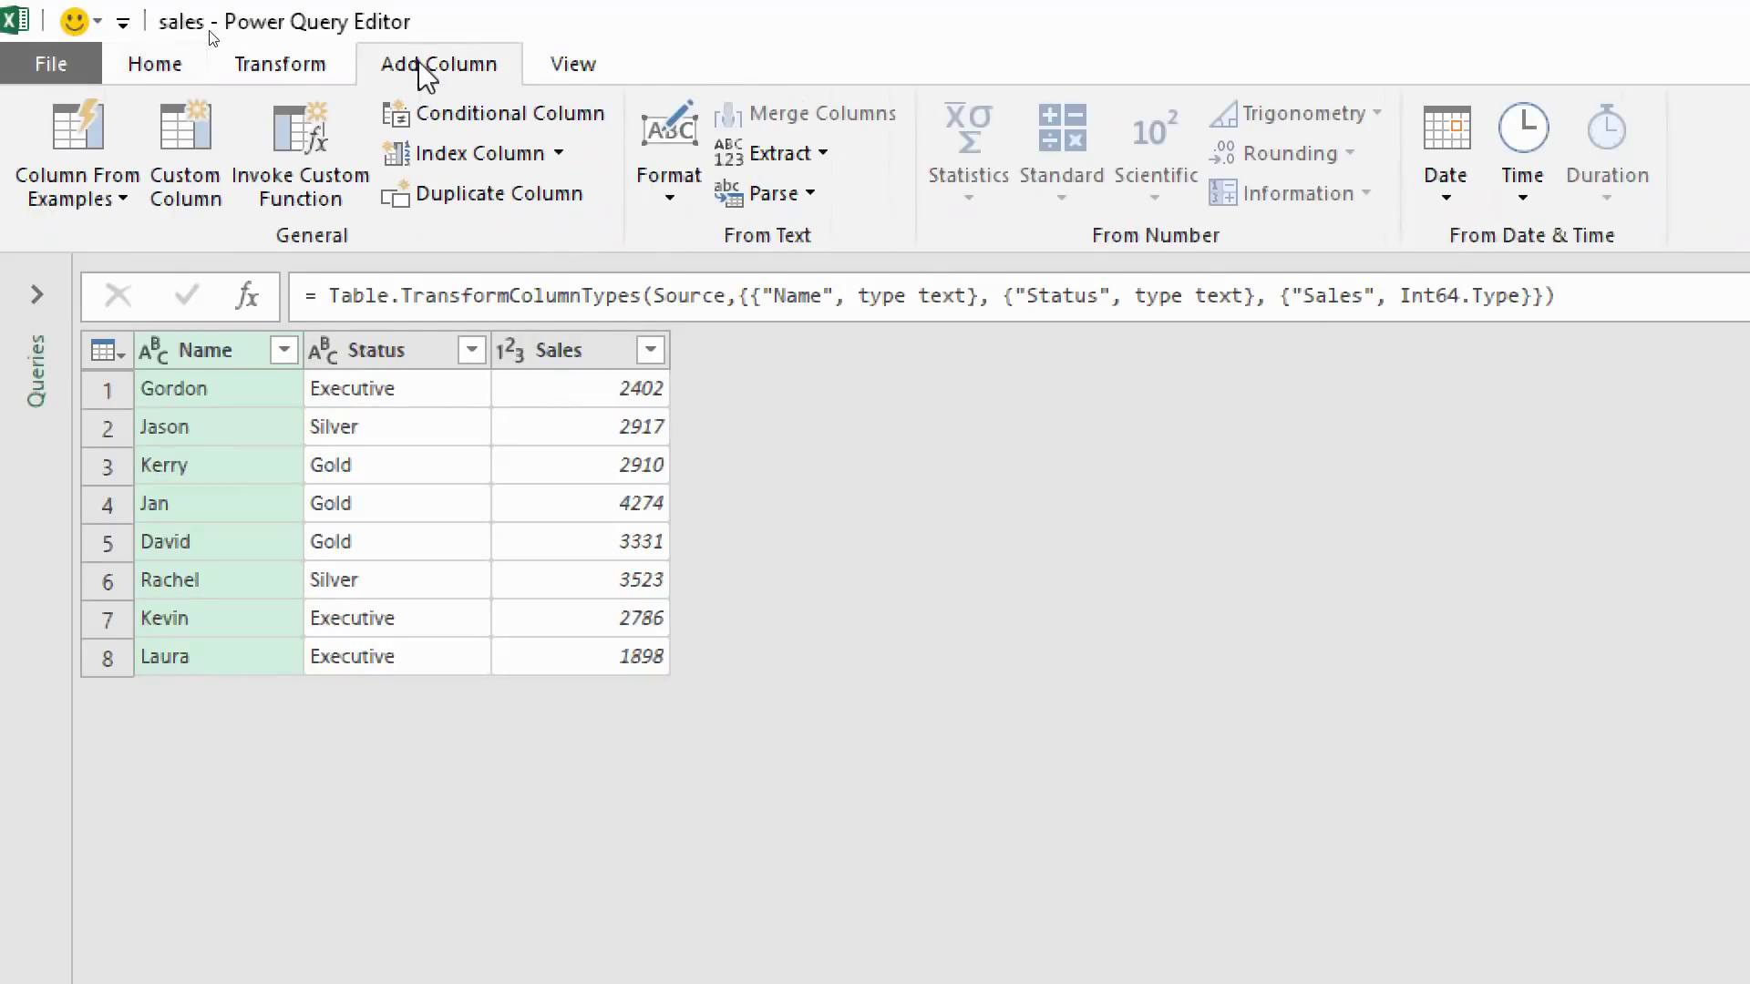
- Create a custom column, rename it from Custom to Bonus, and place the cursor in its formula box
left_click(206, 216)
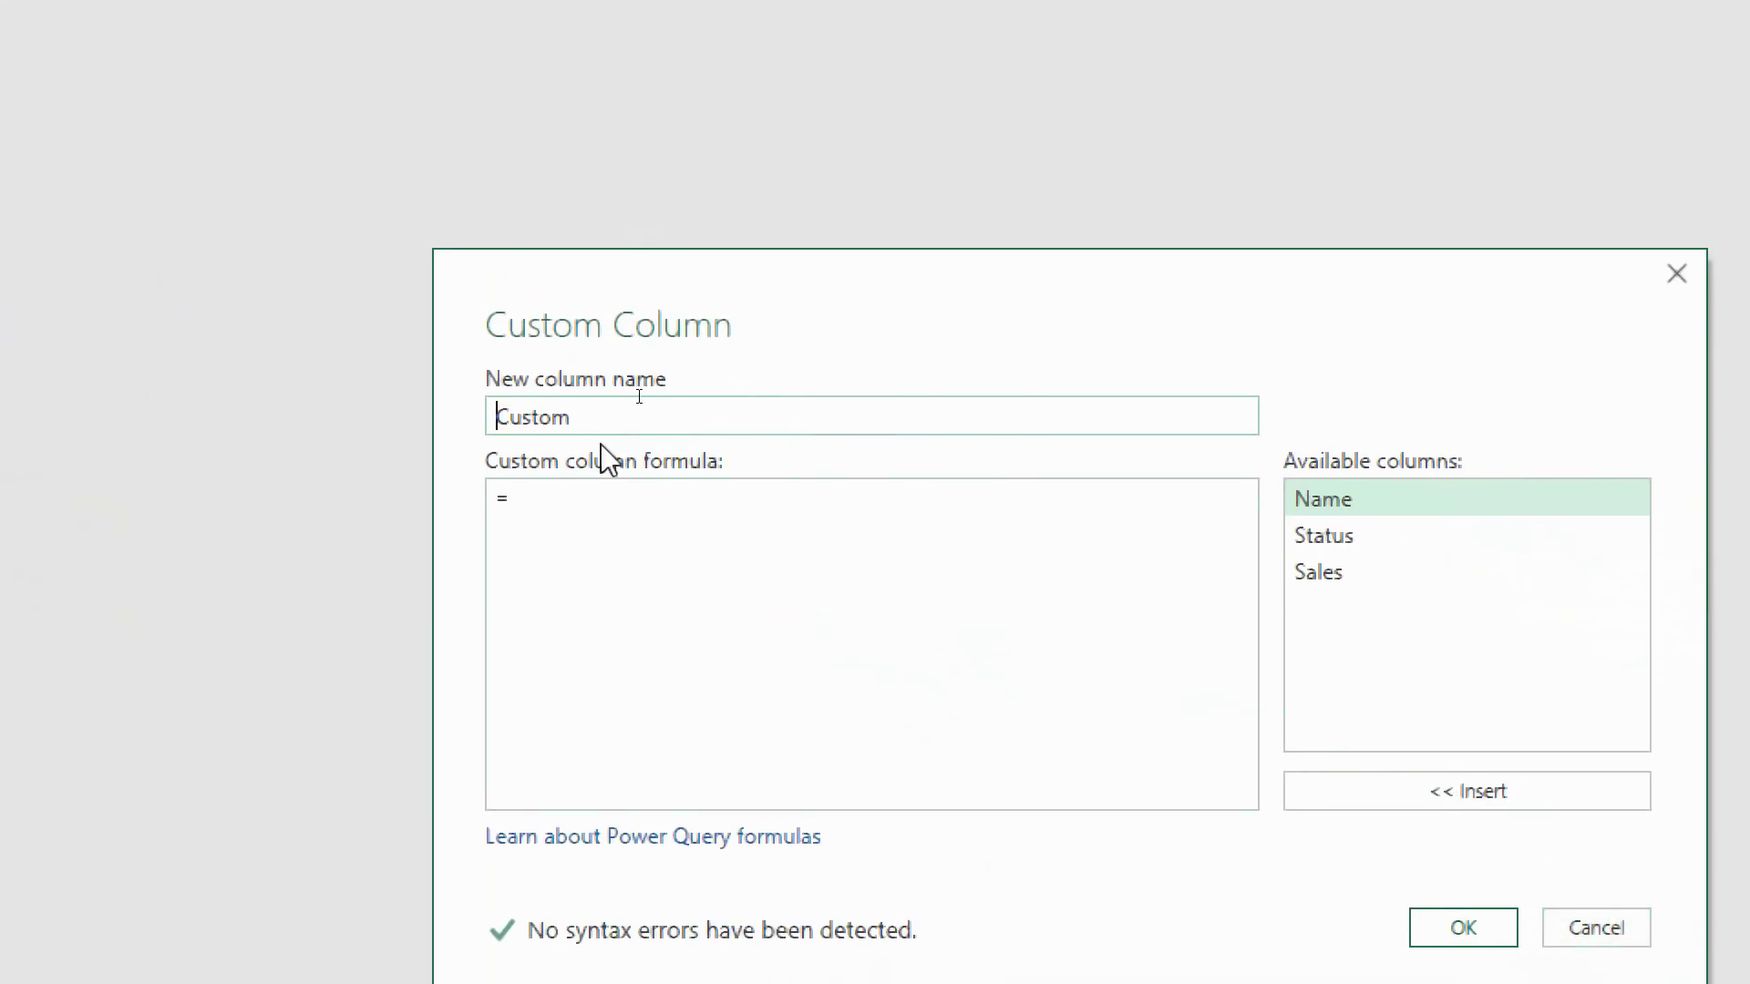
left_click(586, 415)
left_click_drag(586, 415, 508, 427)
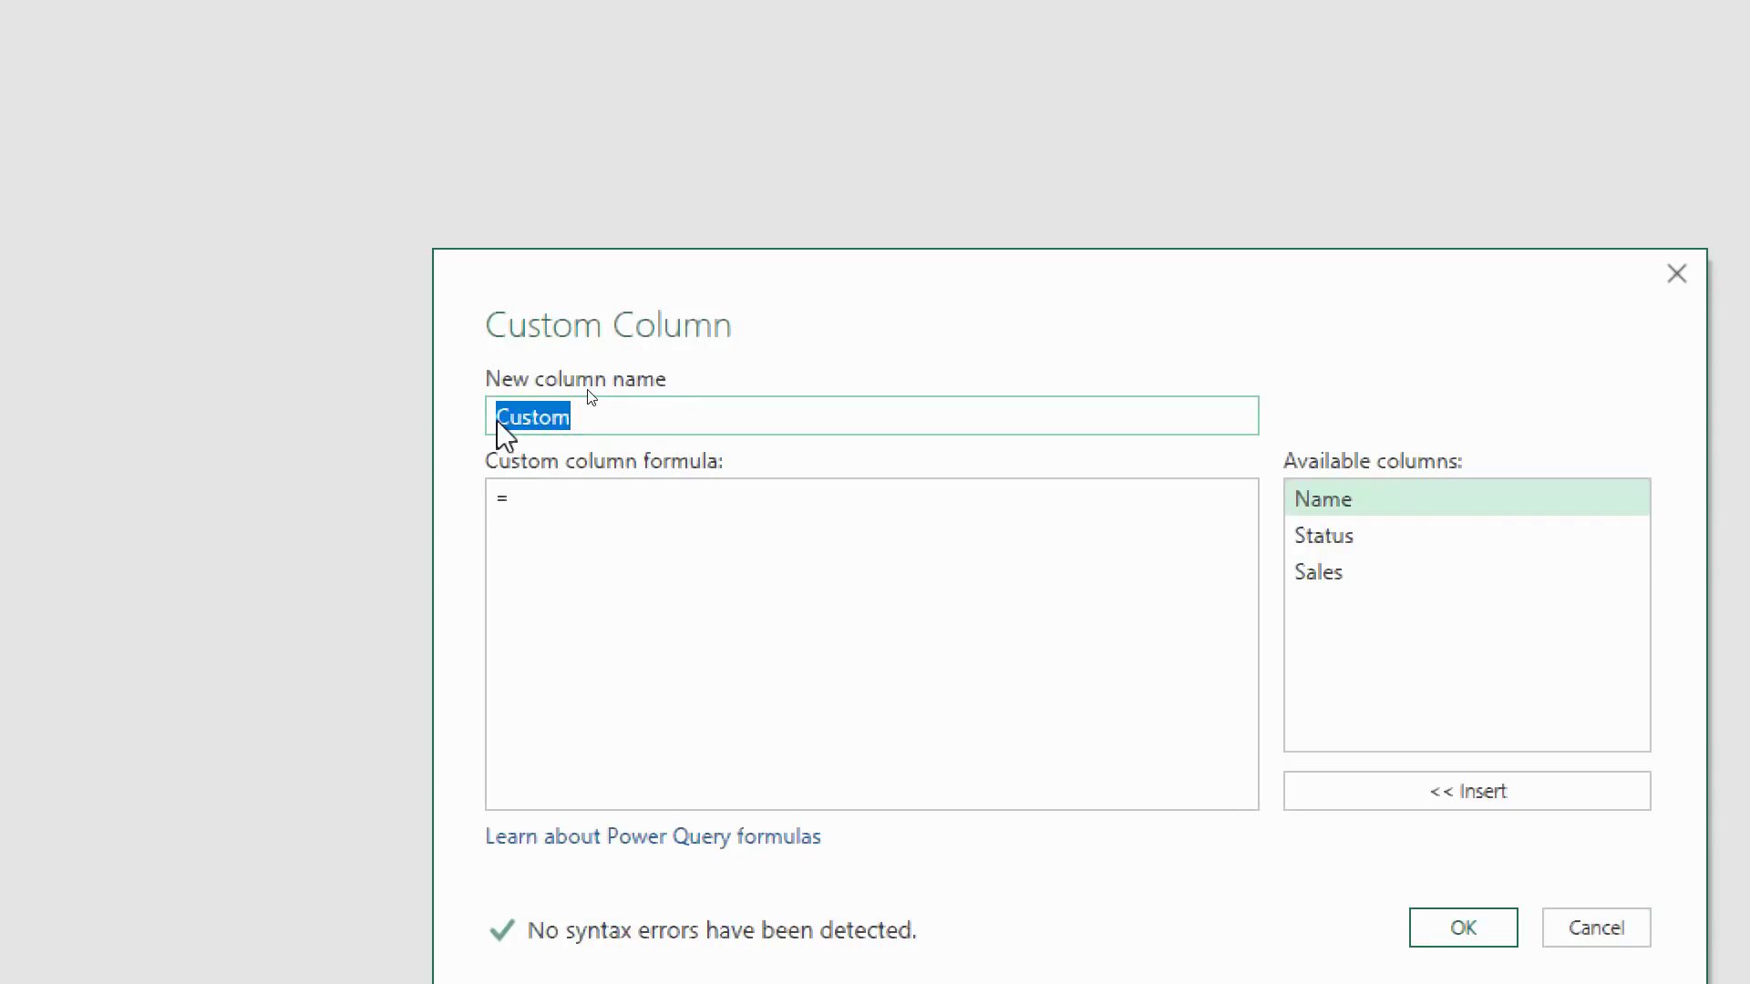
type("Bonus")
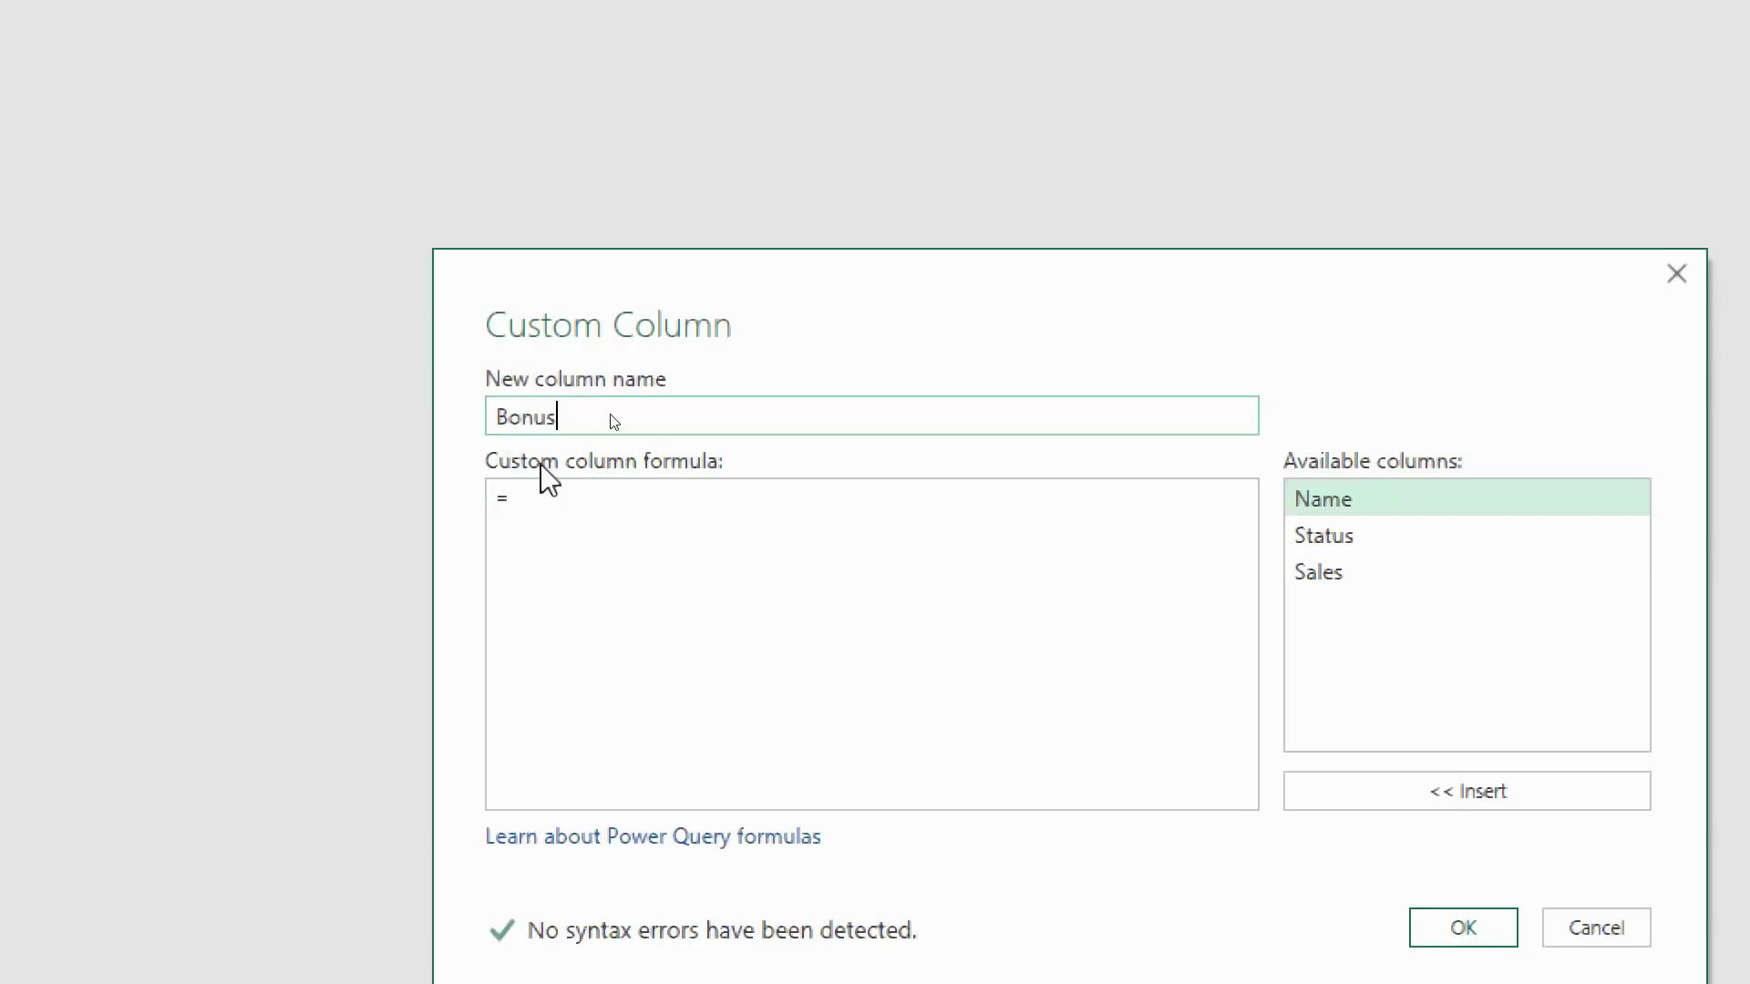
left_click(543, 508)
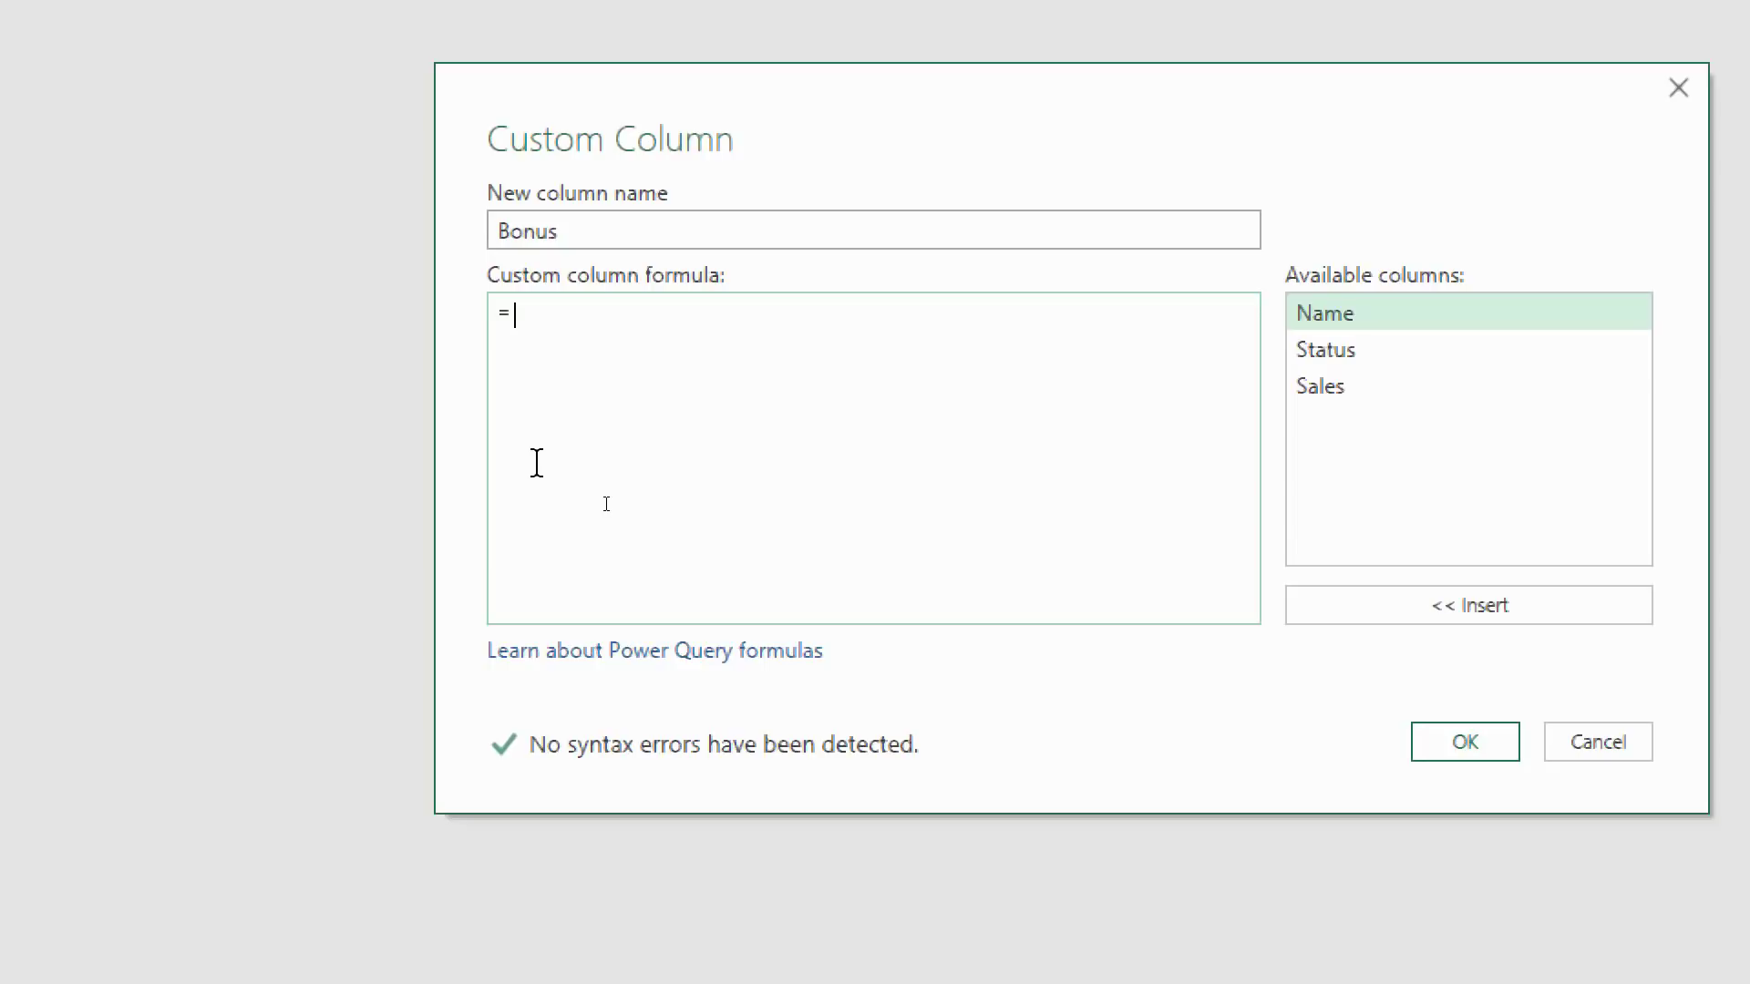
- Write the Bonus formula: if [Status] = "Executive" then [Sales] * 0.15 else [Sales] * 0.08
type("if")
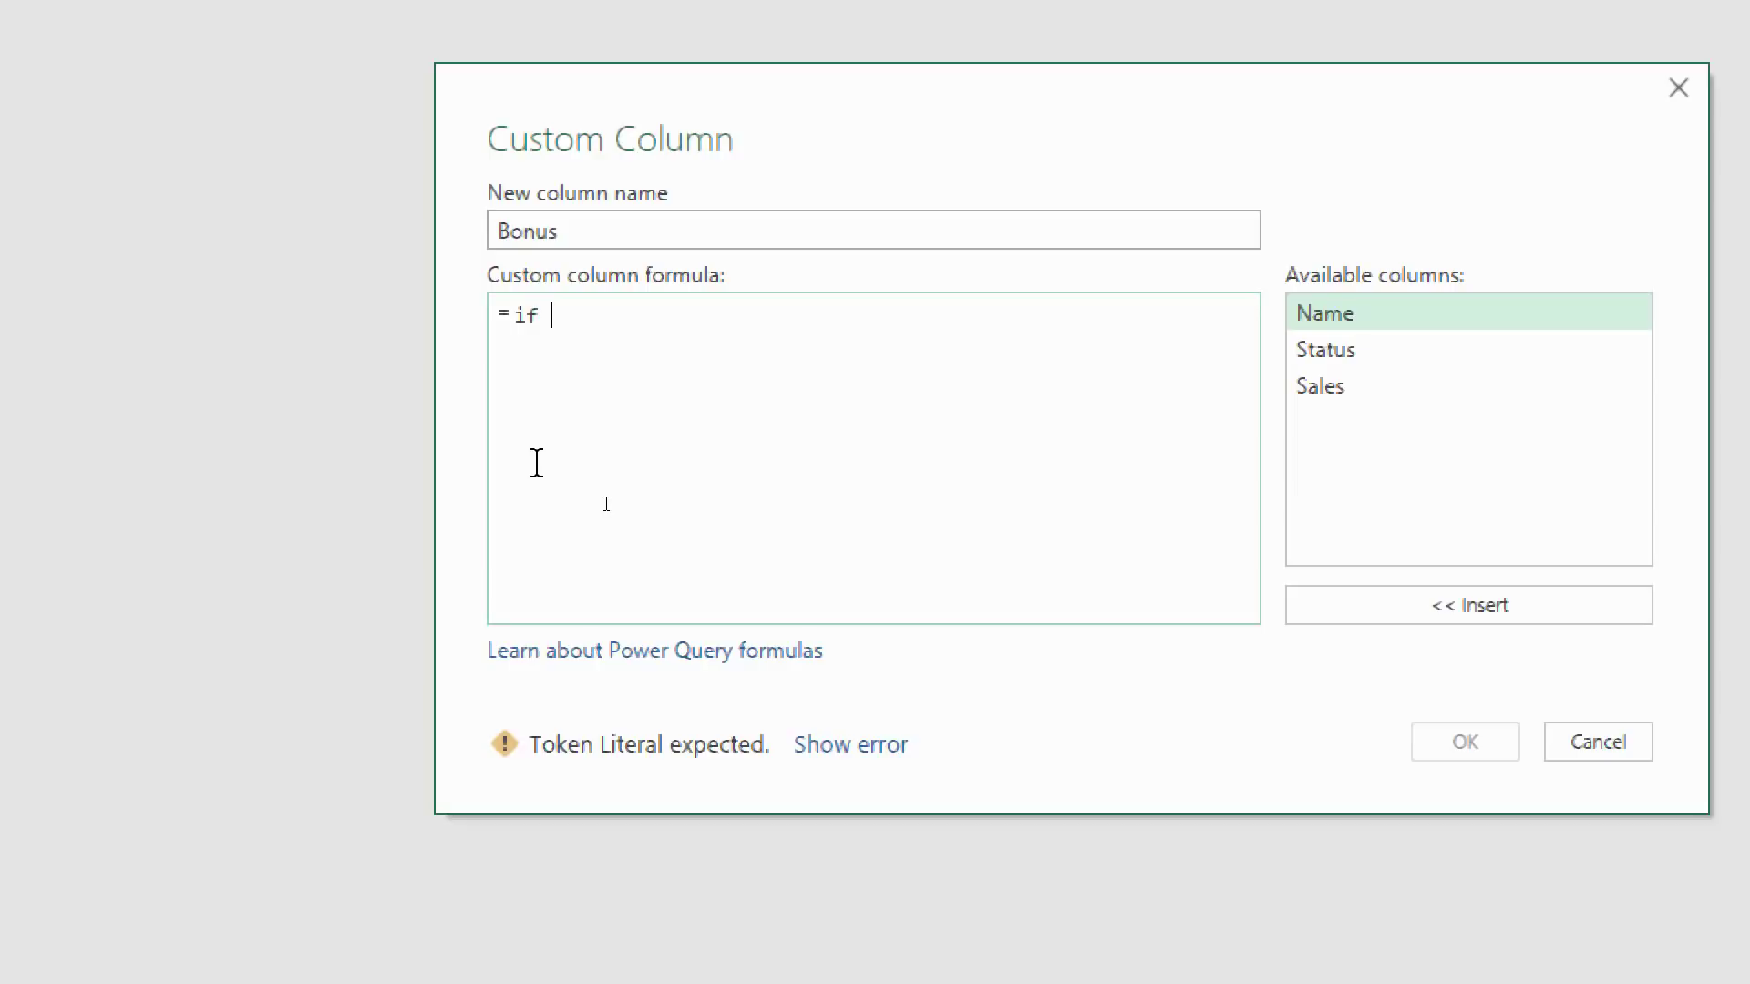
double_click(1322, 356)
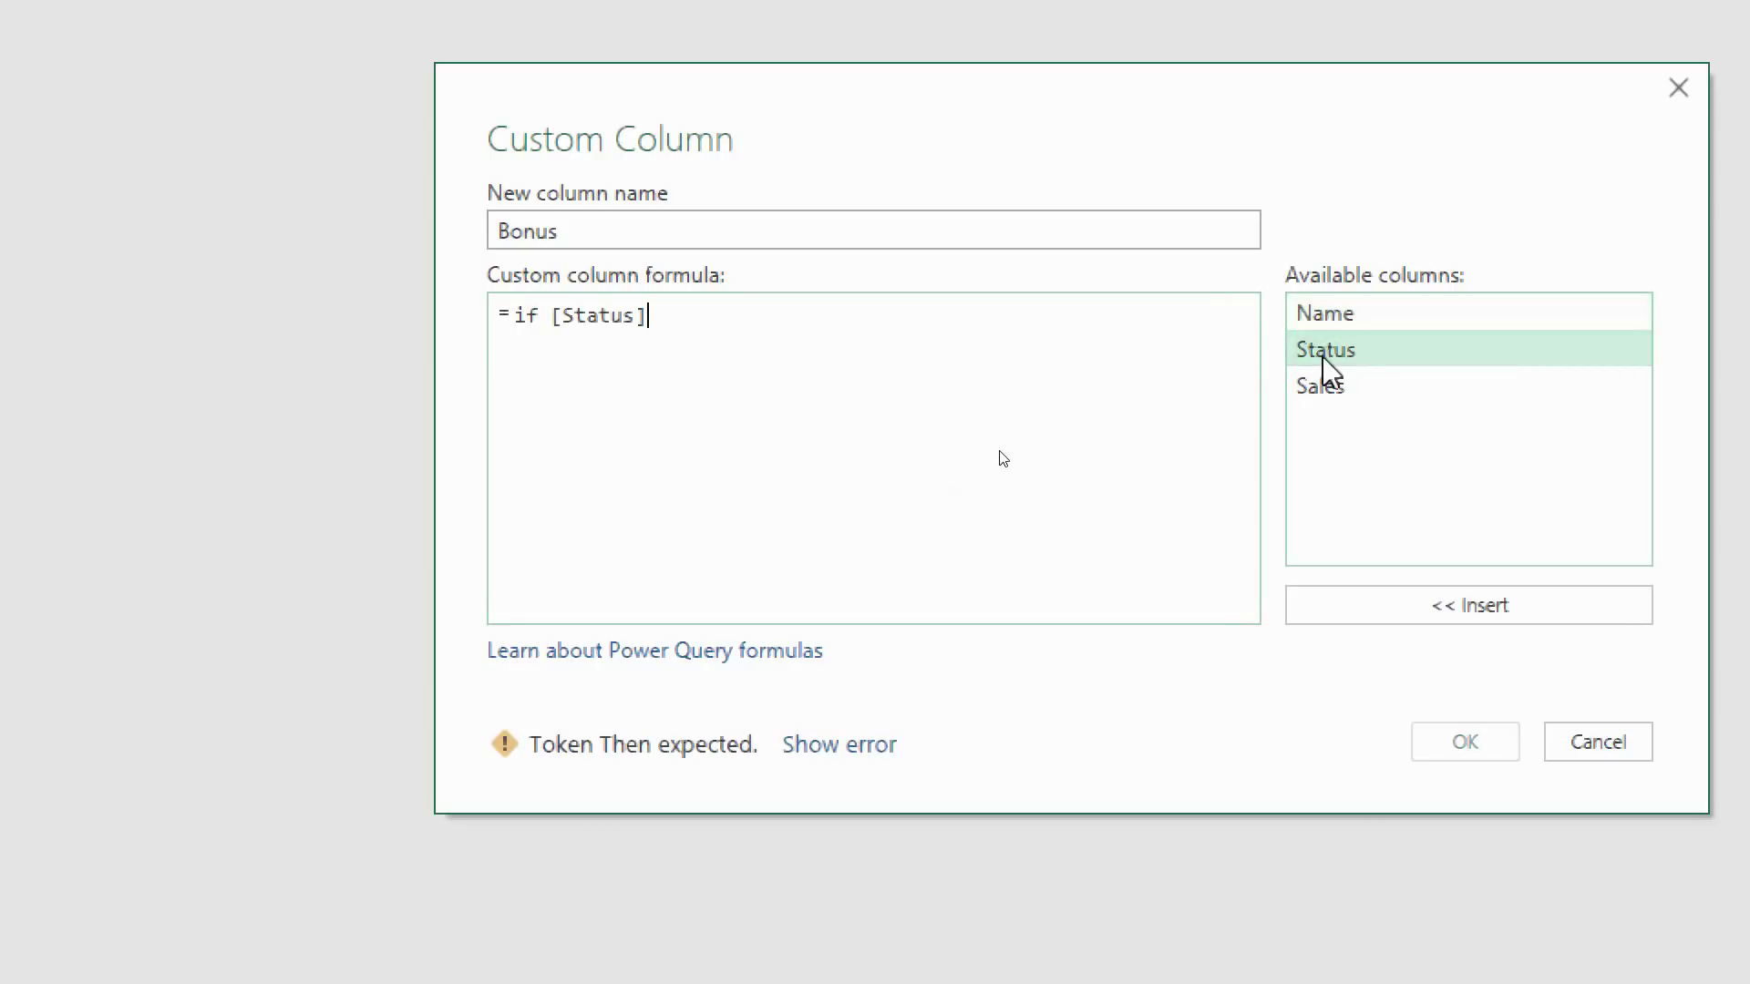
type("= ")
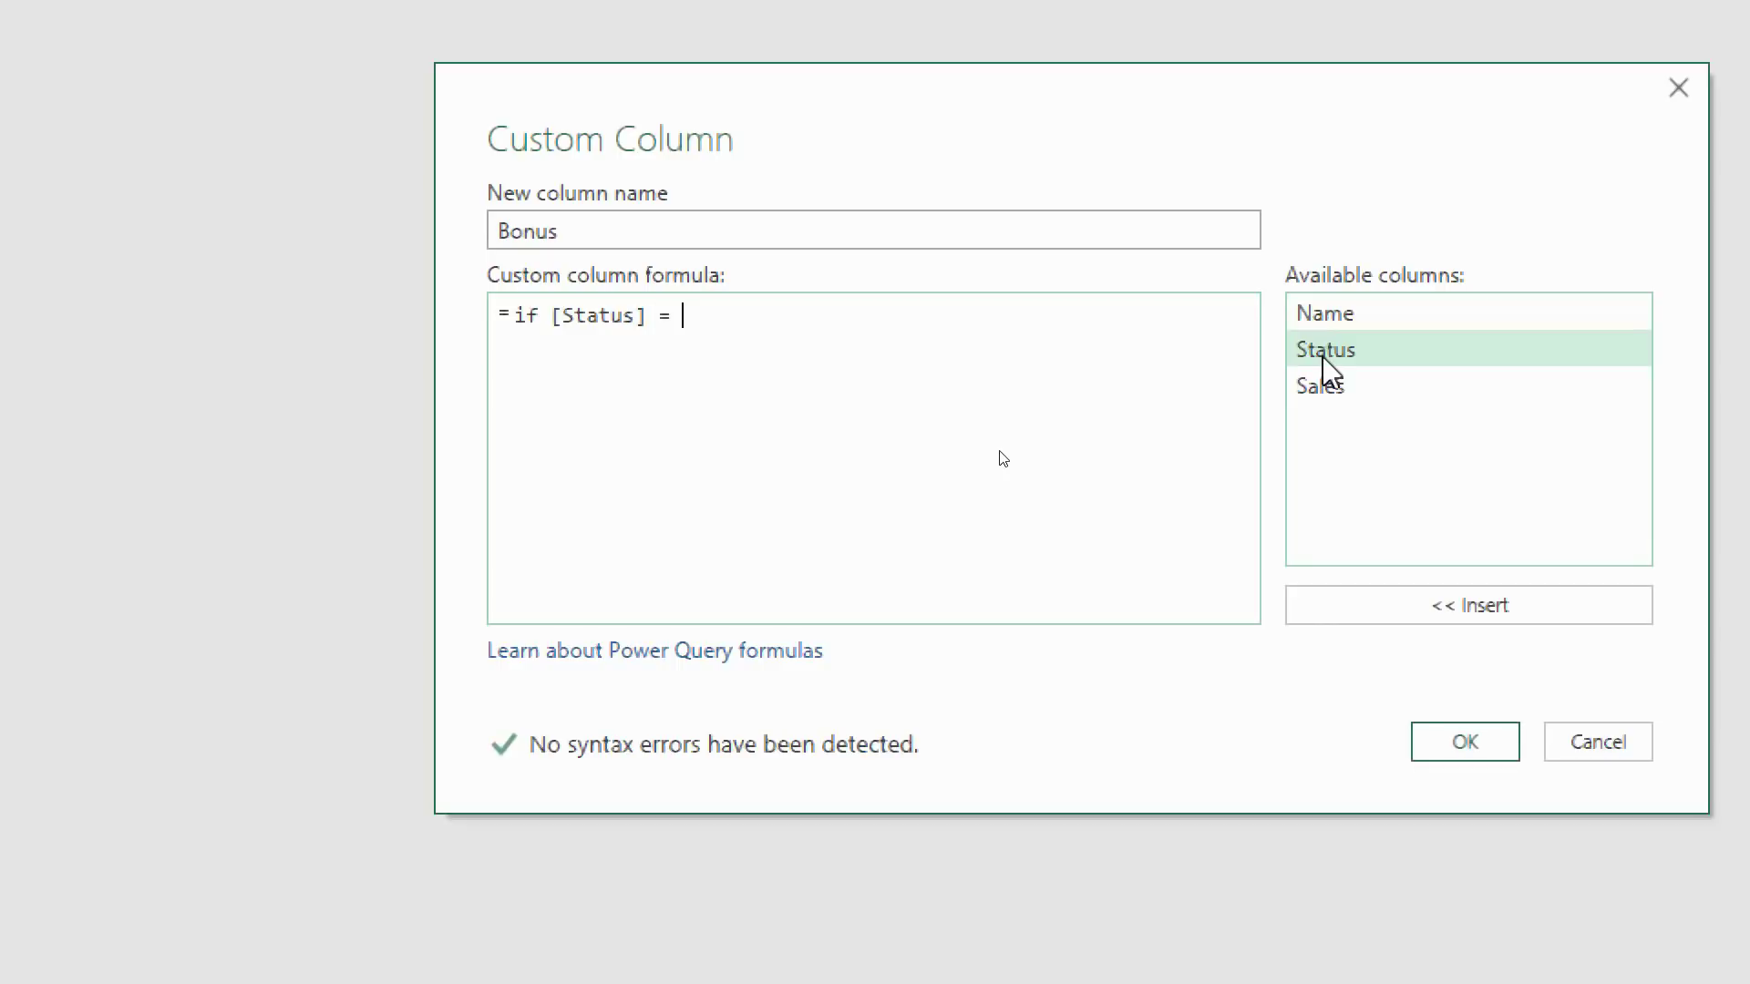
type("\"Execit")
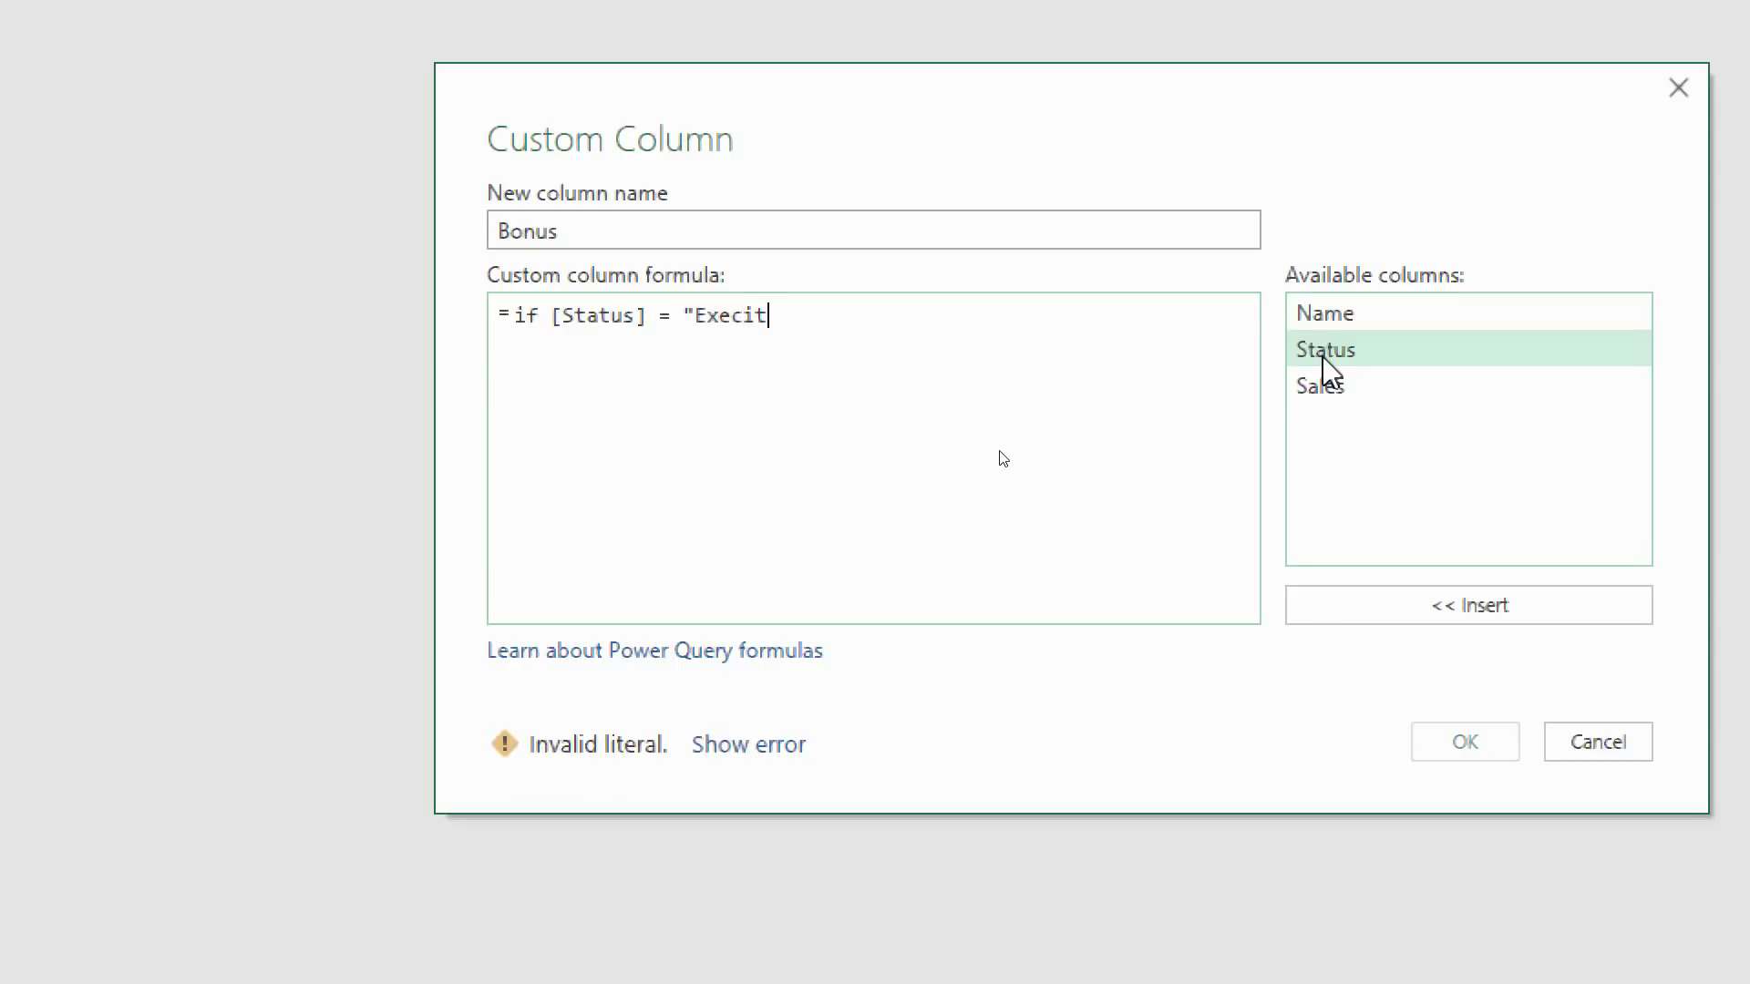
key("BackSpace")
key("BackSpace")
type("utive")
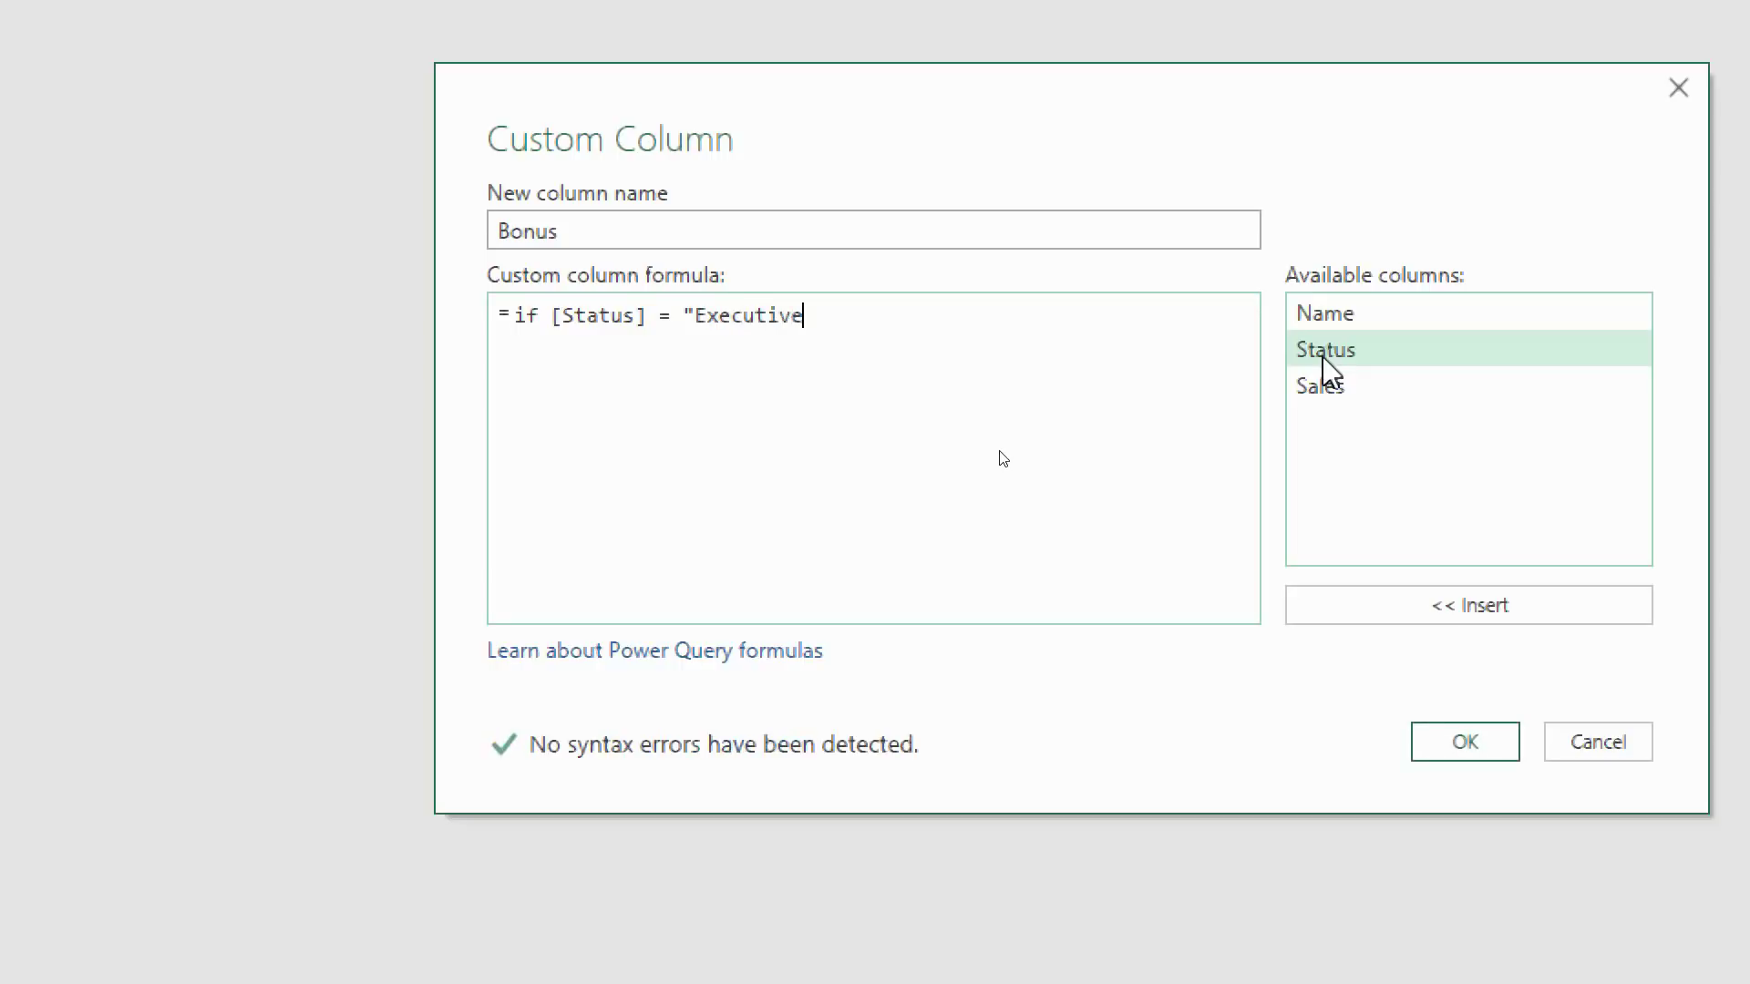
type("\" then")
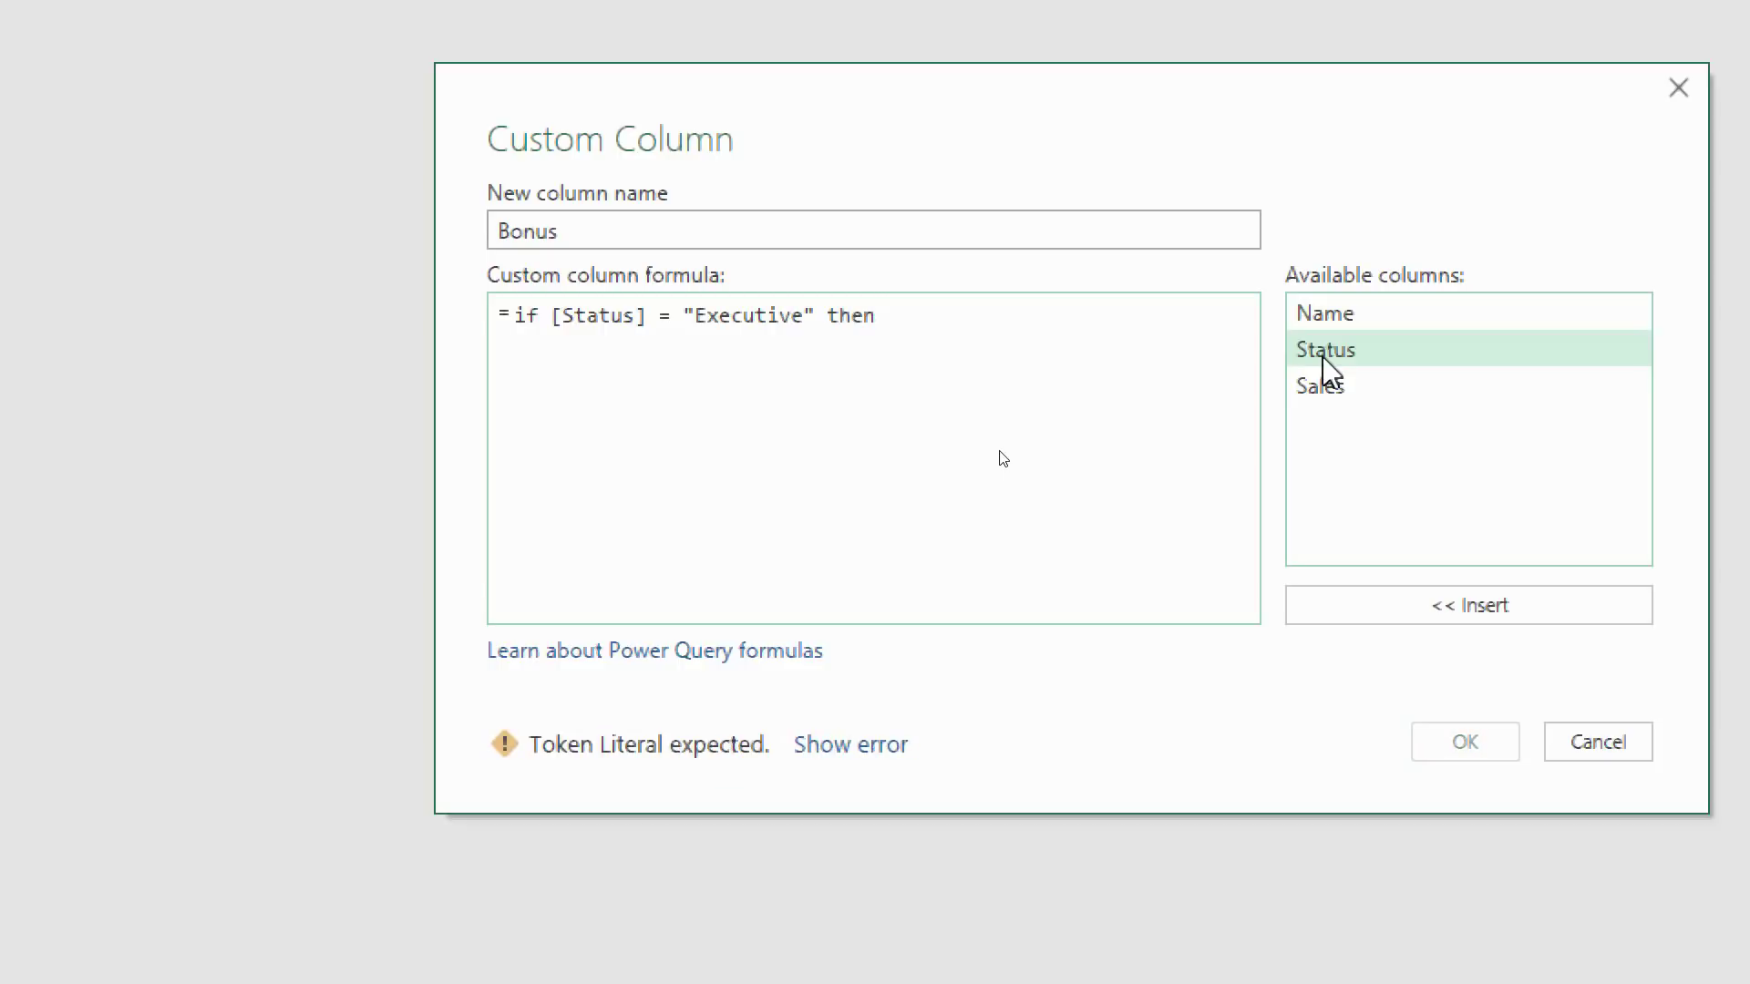
double_click(1317, 387)
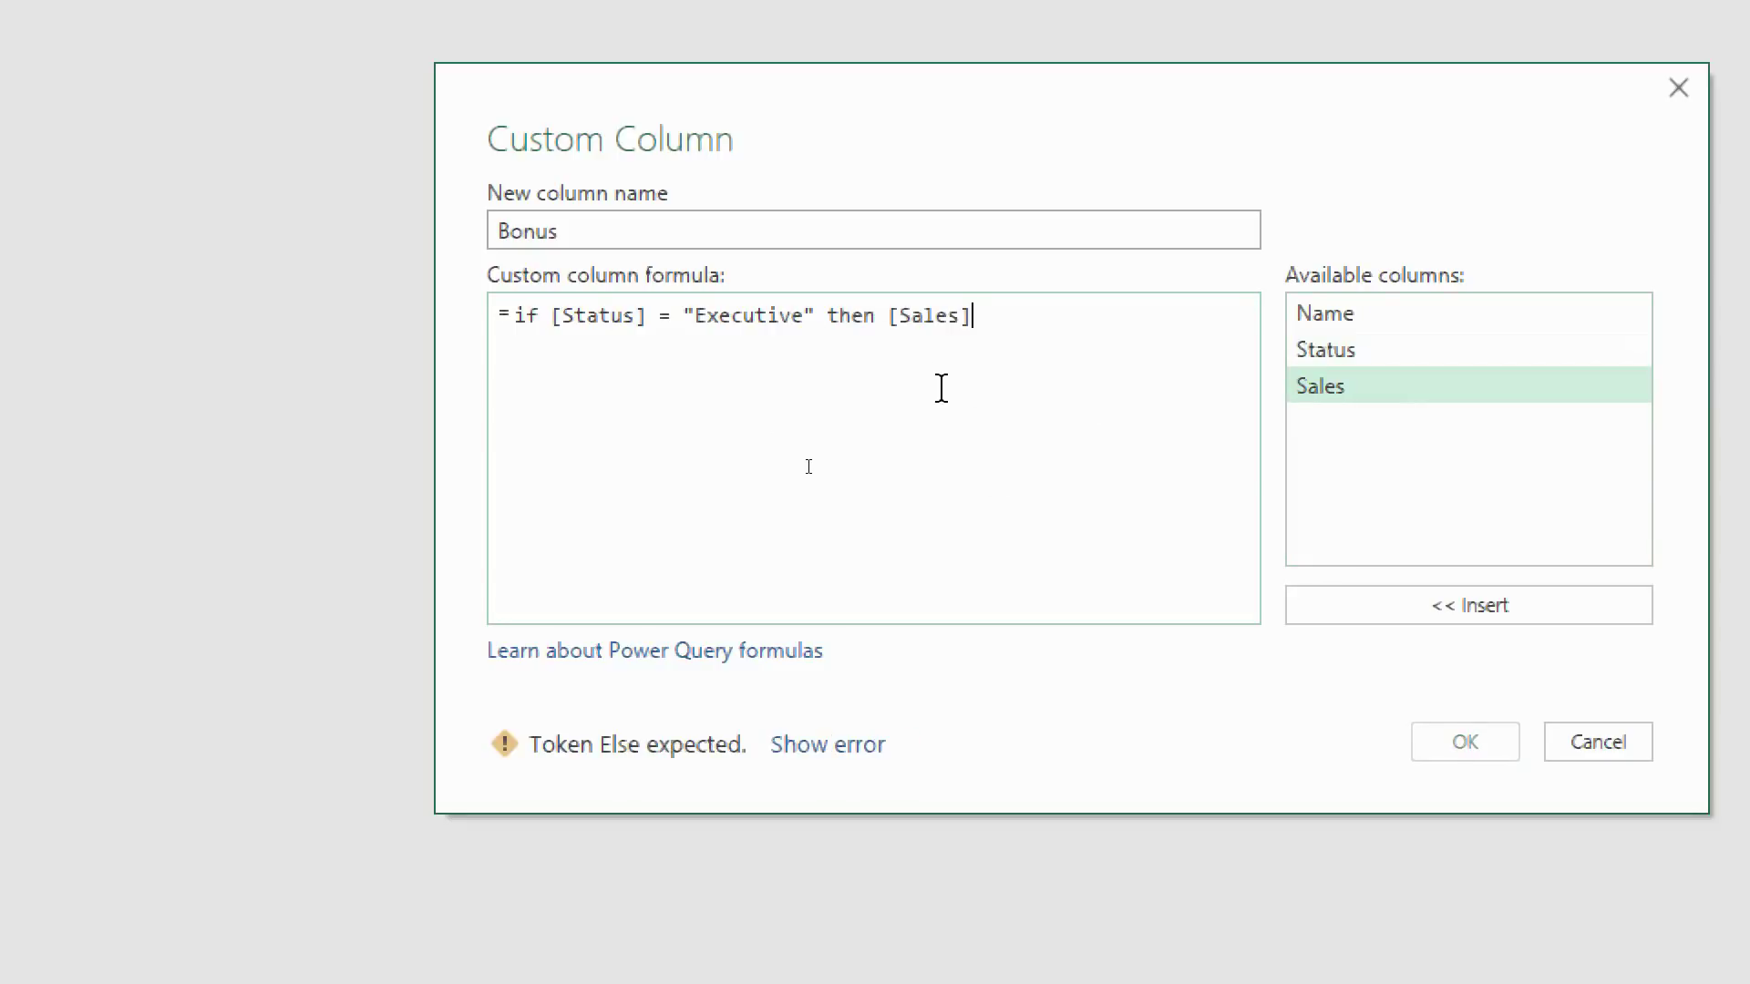
type("* 0.1")
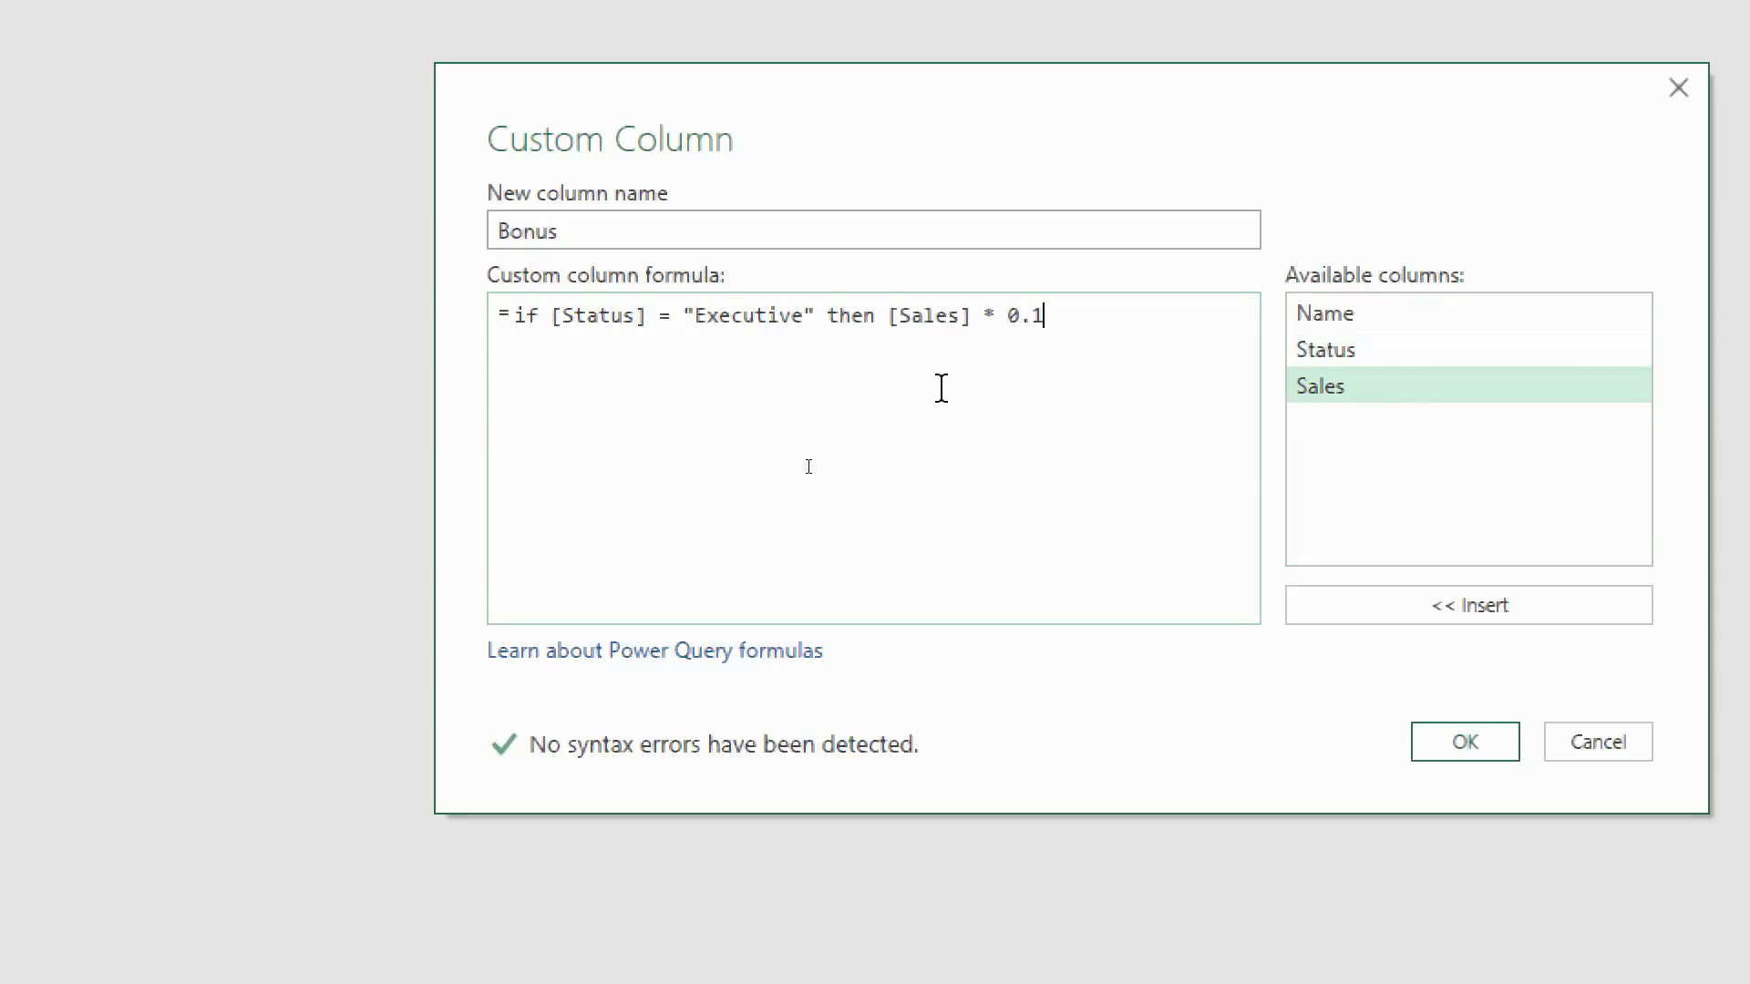
type("5")
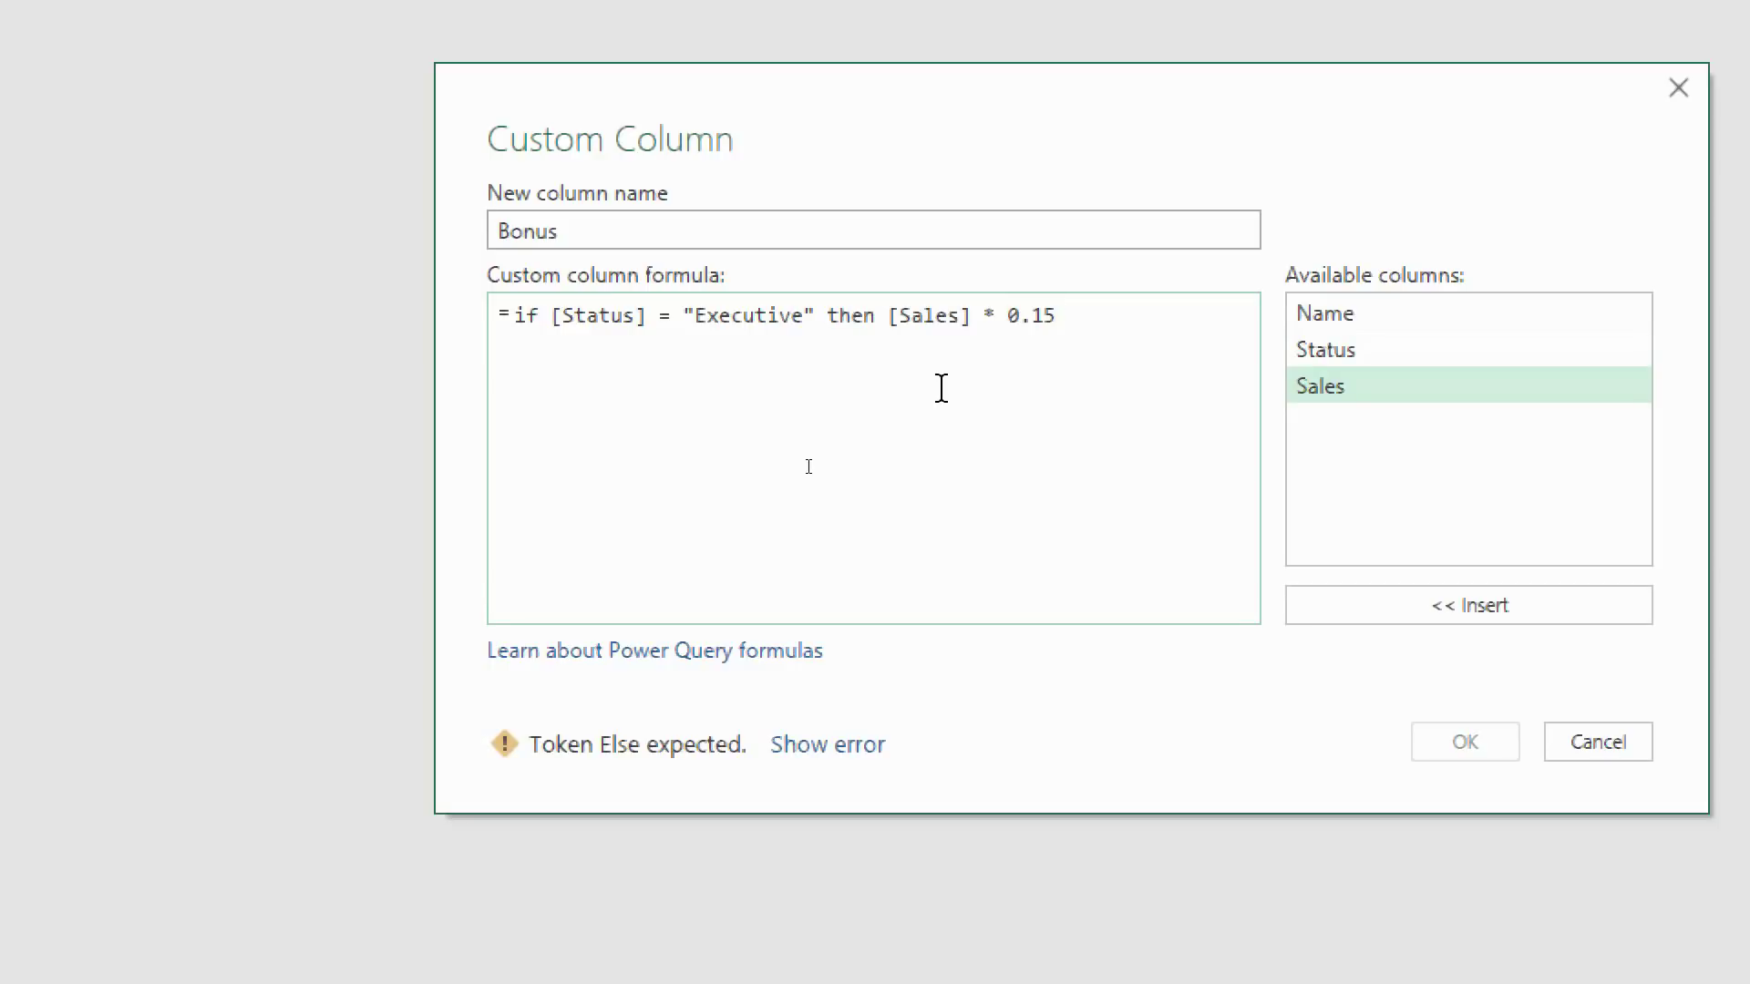
type(" else")
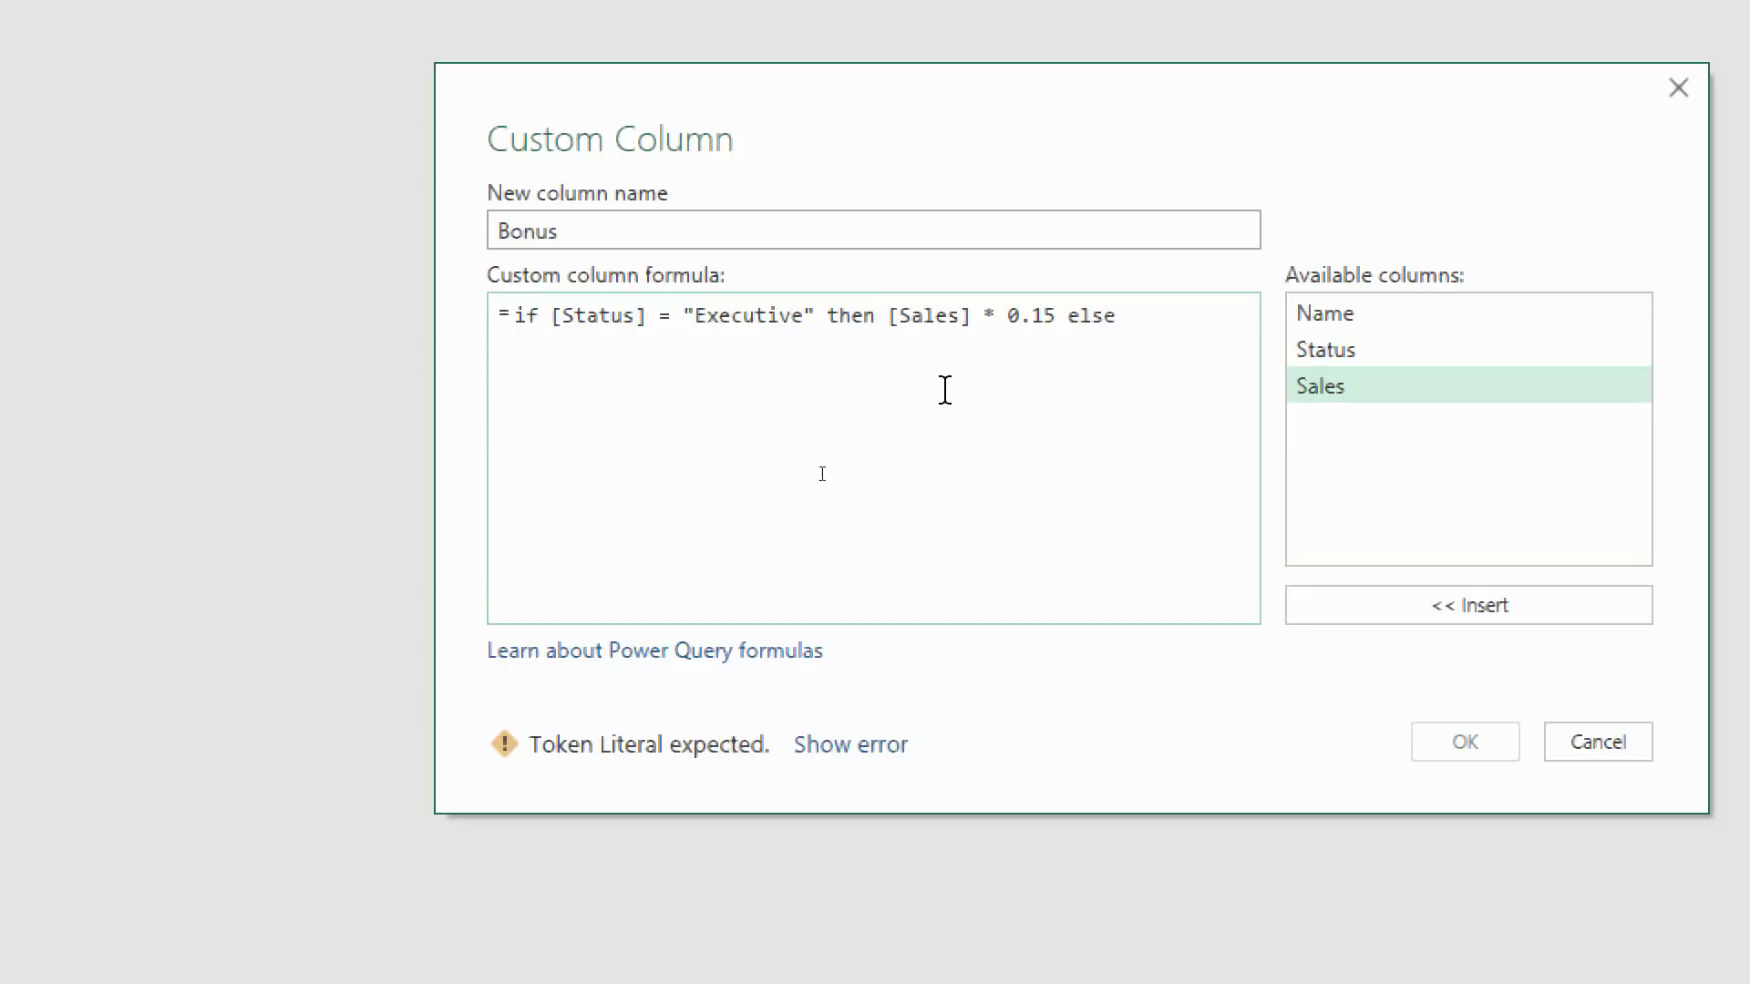
double_click(1353, 385)
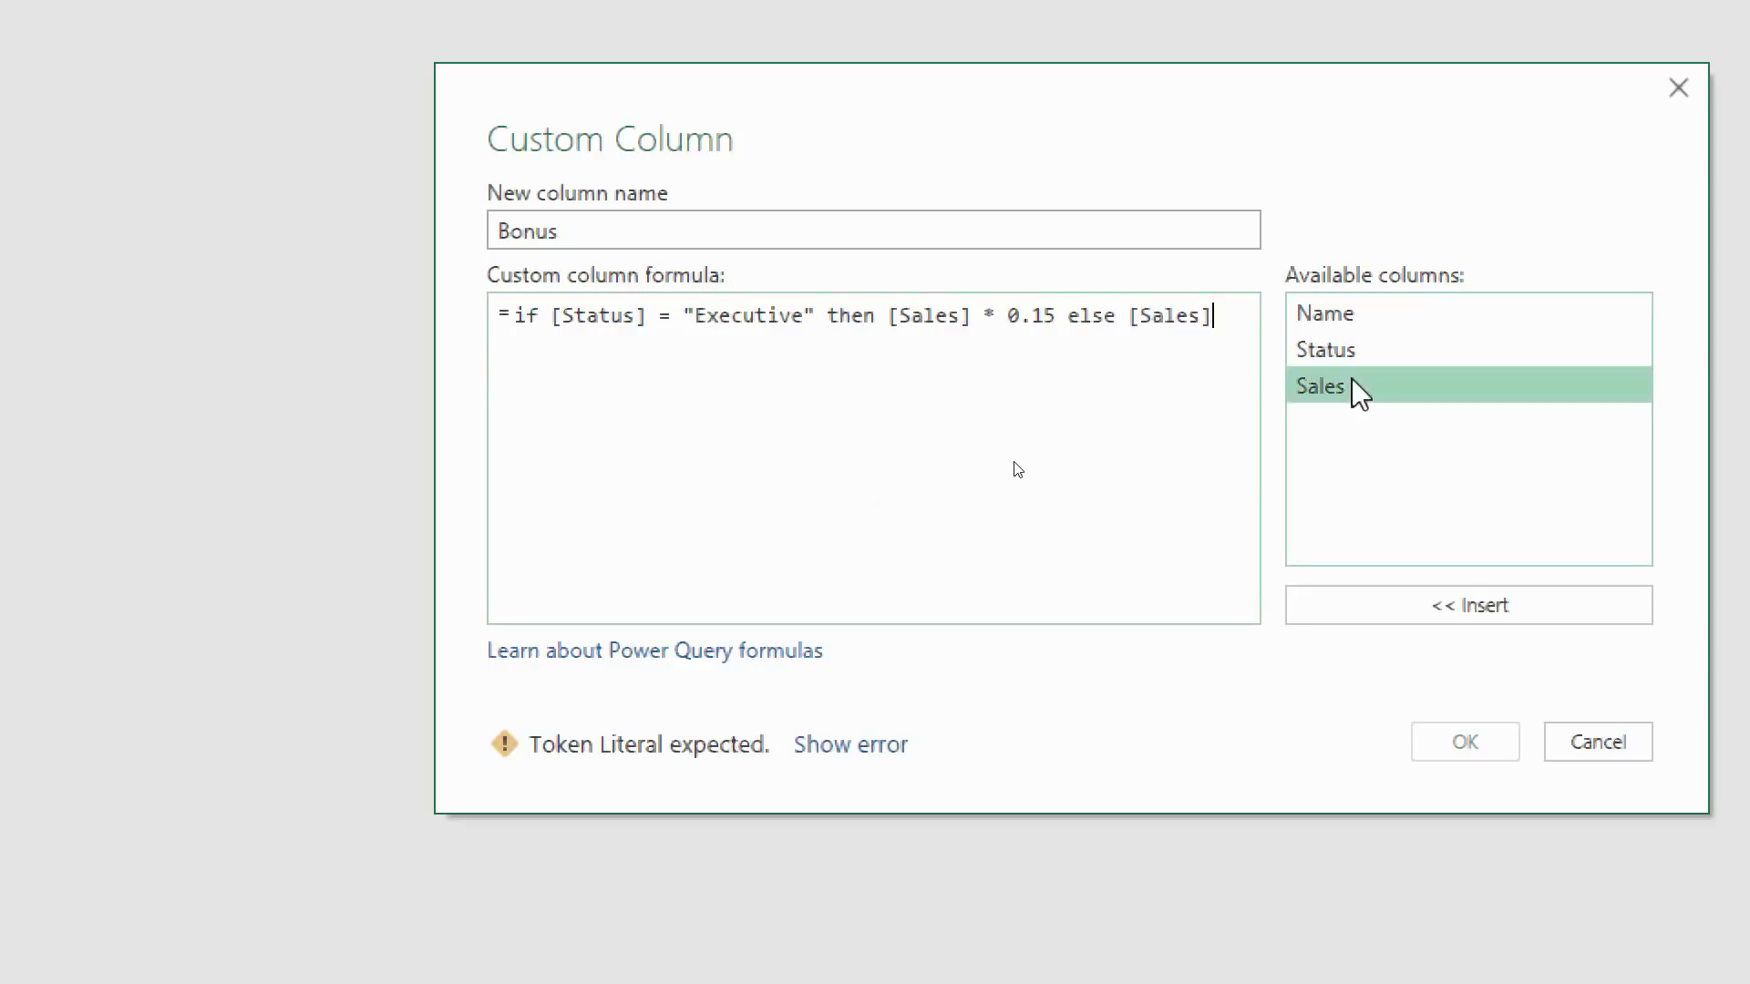
type("*")
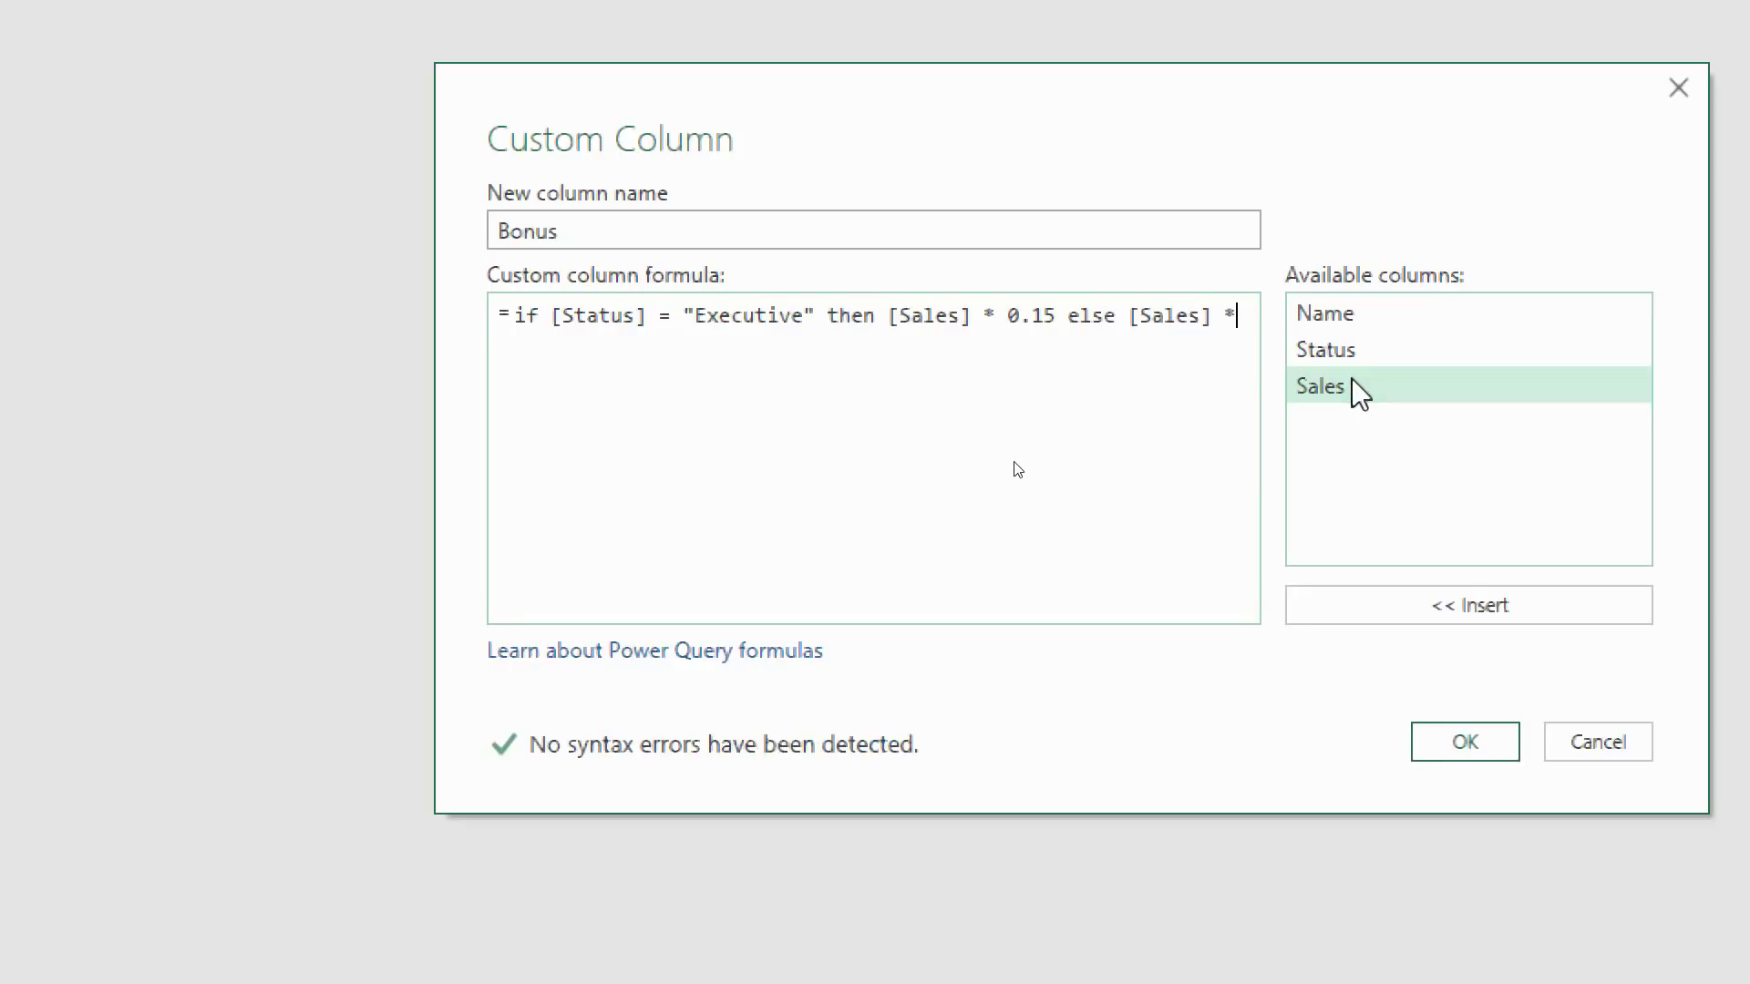
type(" 0.08")
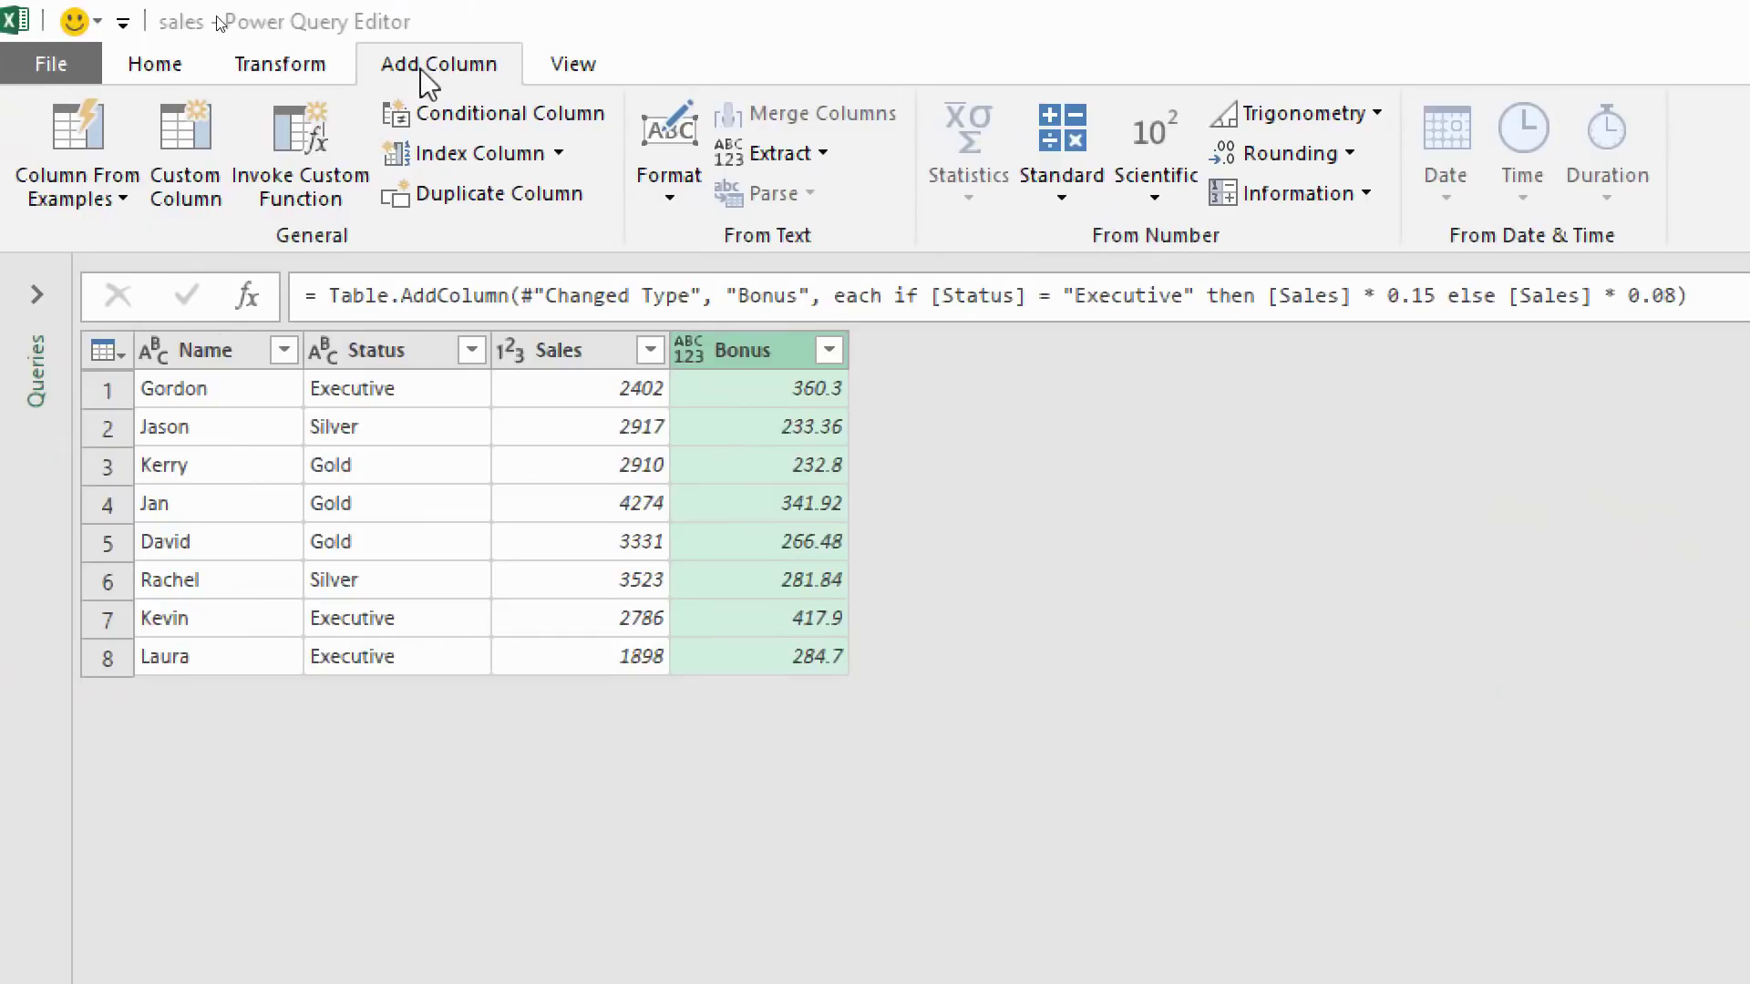
- Confirm the Bonus column and open a fresh Custom Column dialog for the next column
left_click(187, 194)
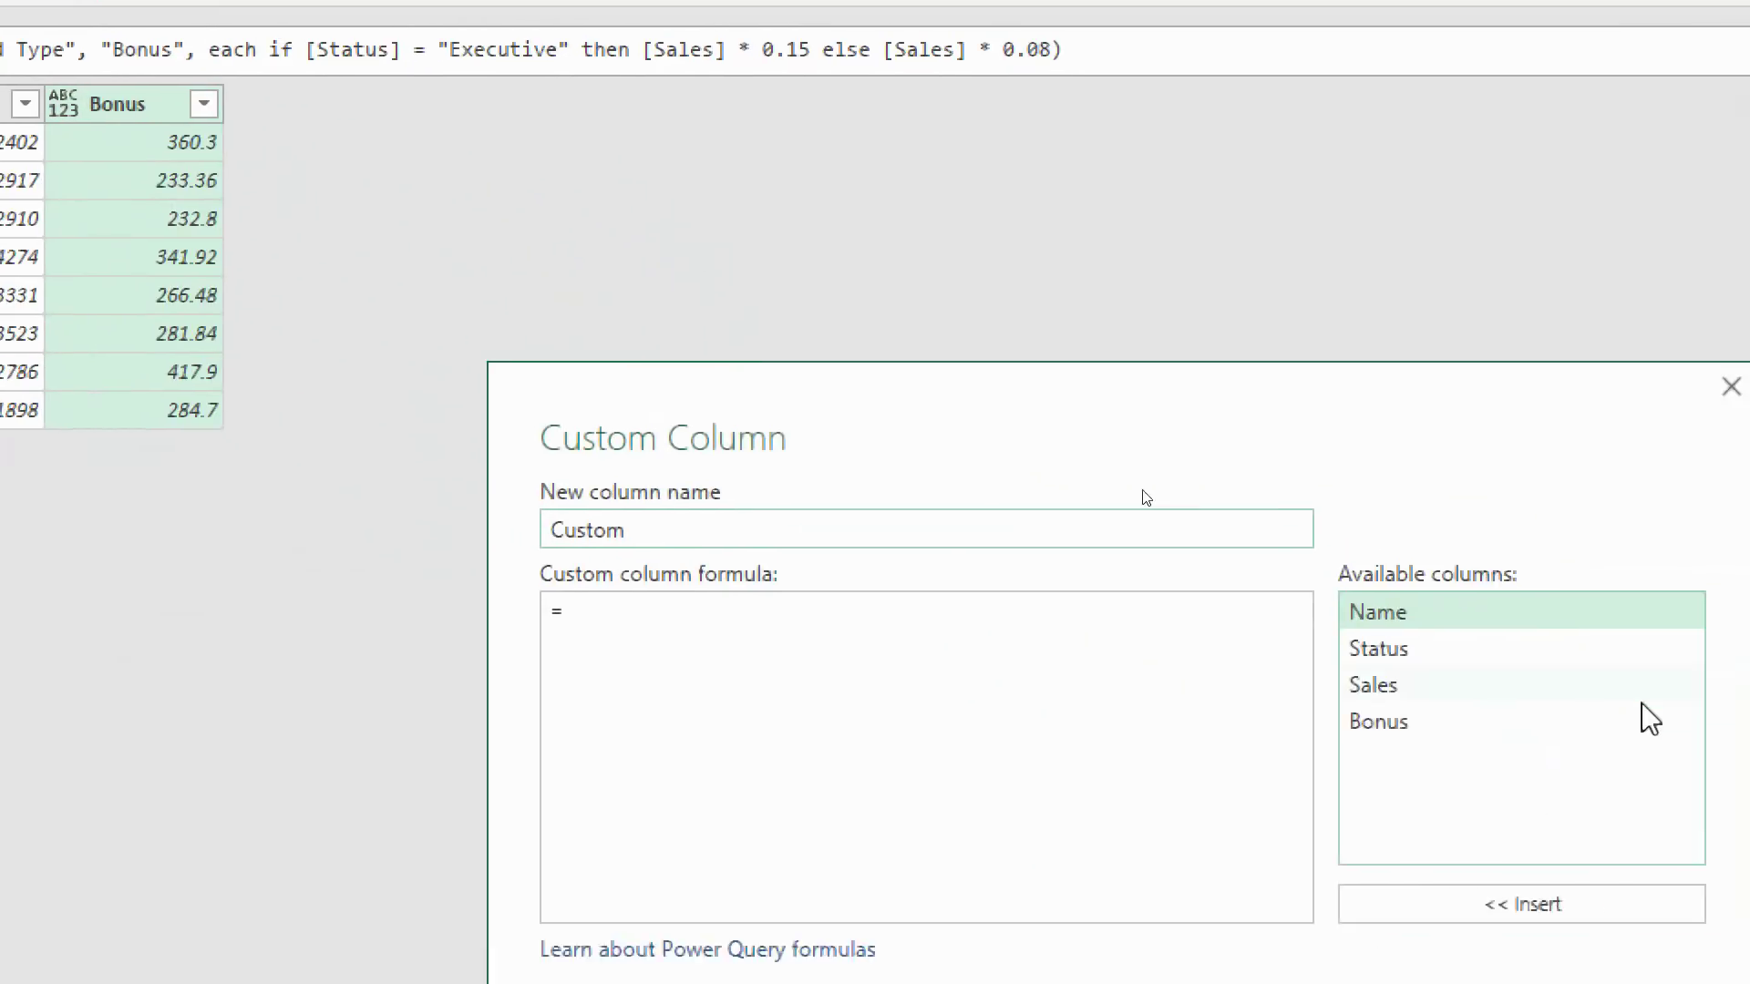
- Name the column Bonus2 and begin its formula with if [Status] = "Executive" or
left_click_drag(658, 534, 543, 529)
type("Bon")
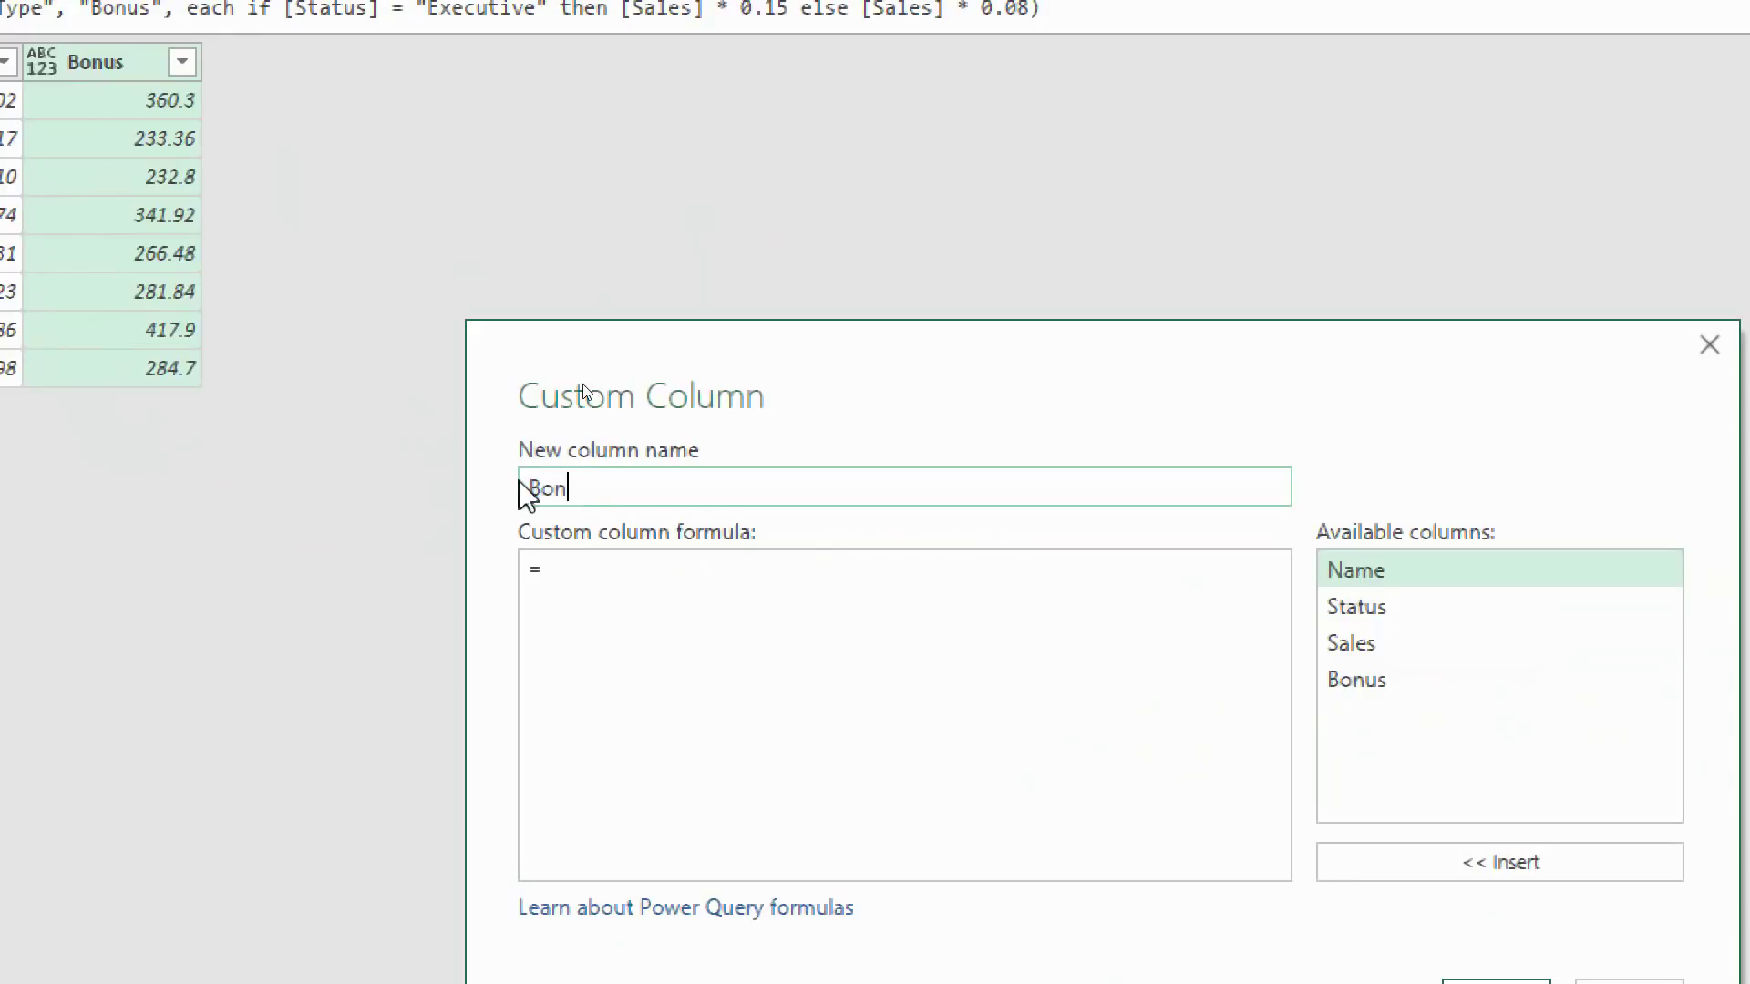
type("us2")
left_click(610, 563)
type("if")
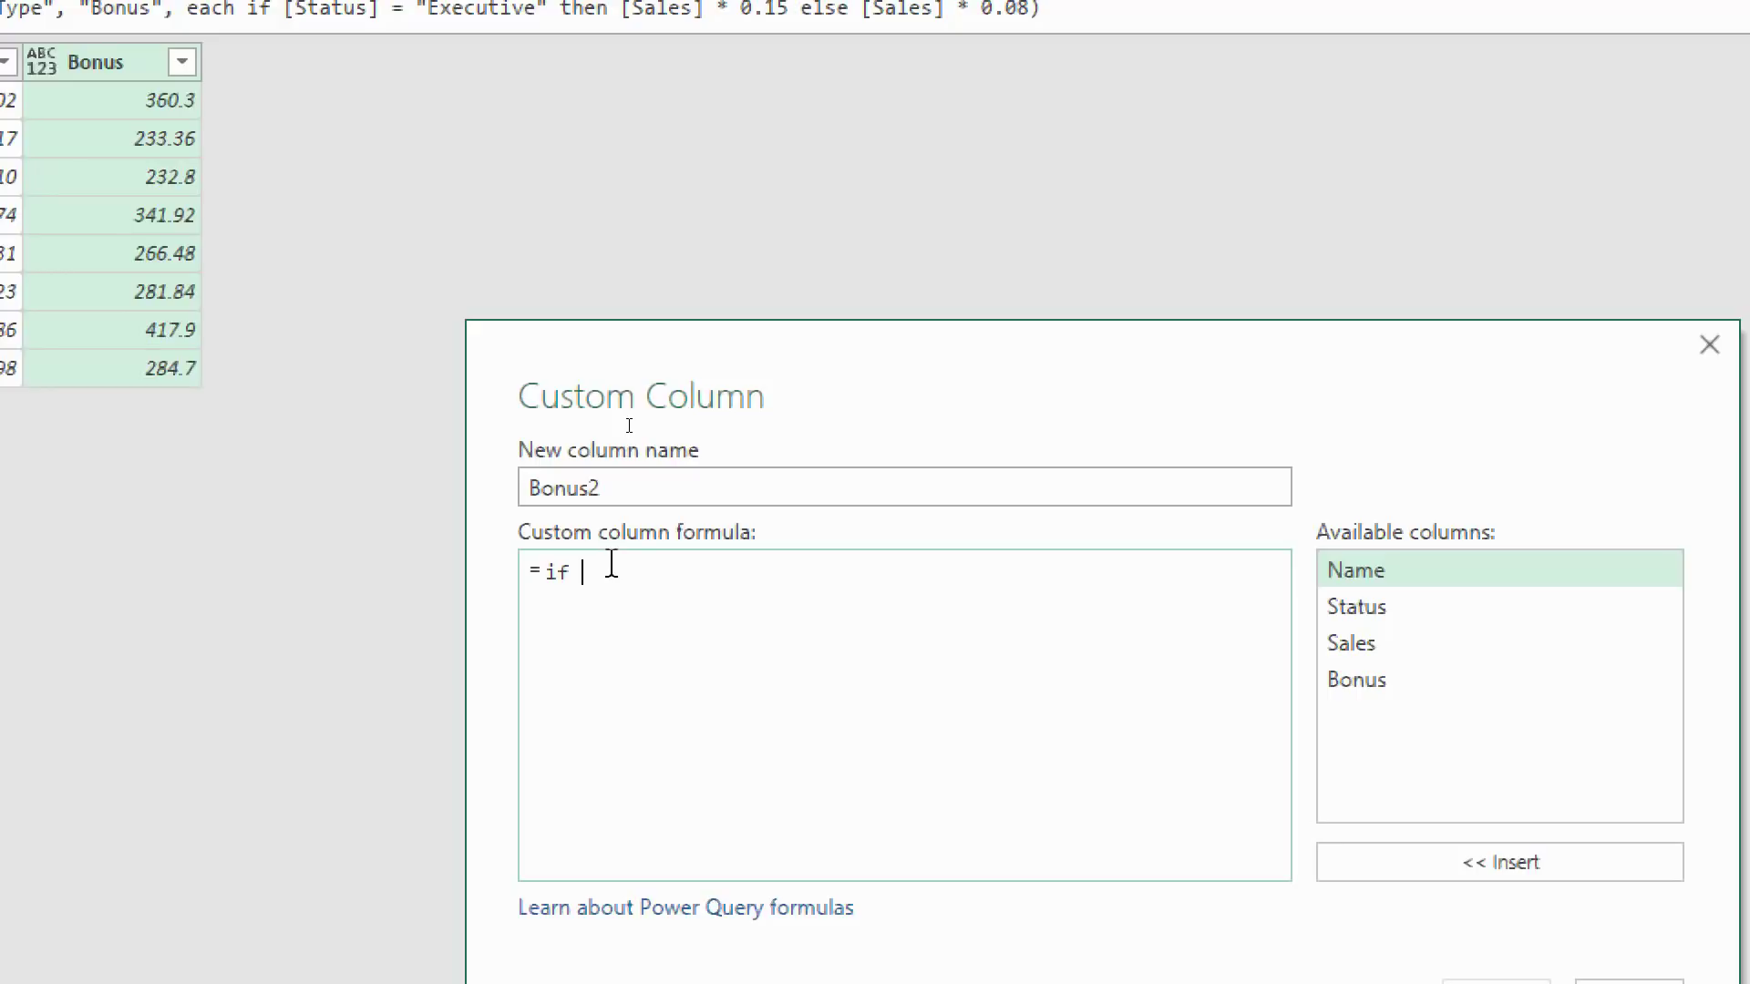
double_click(1355, 613)
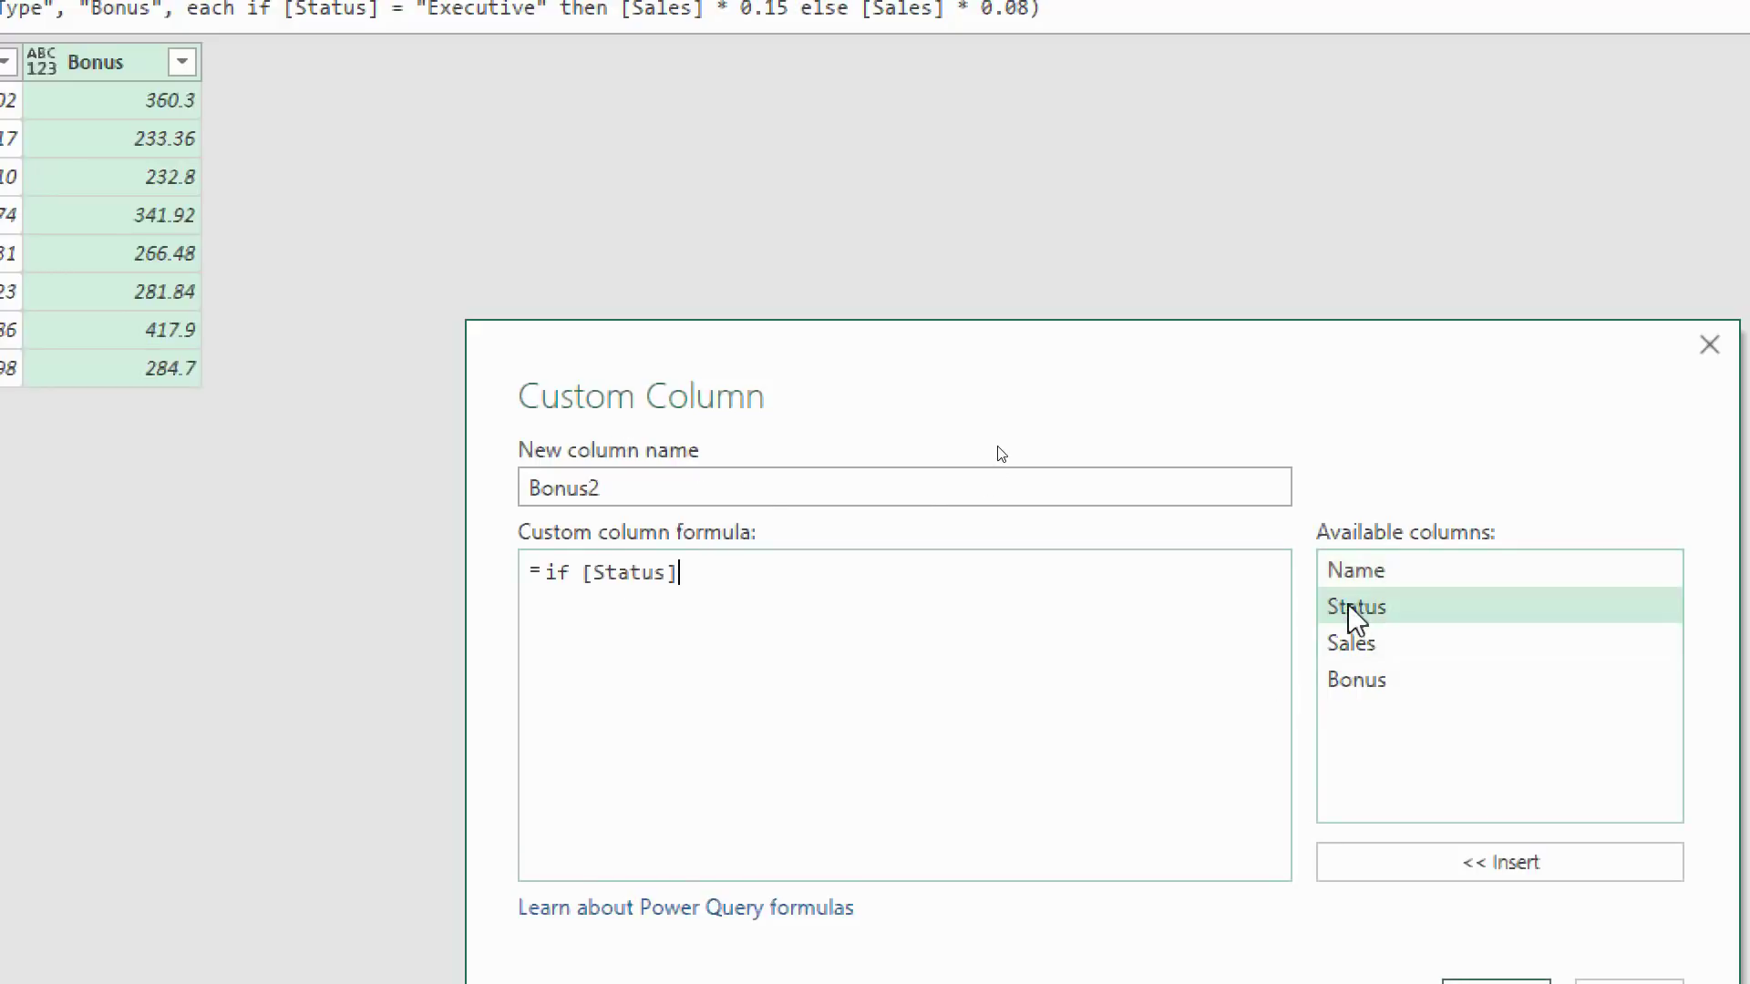
type("= \"Executive\" or")
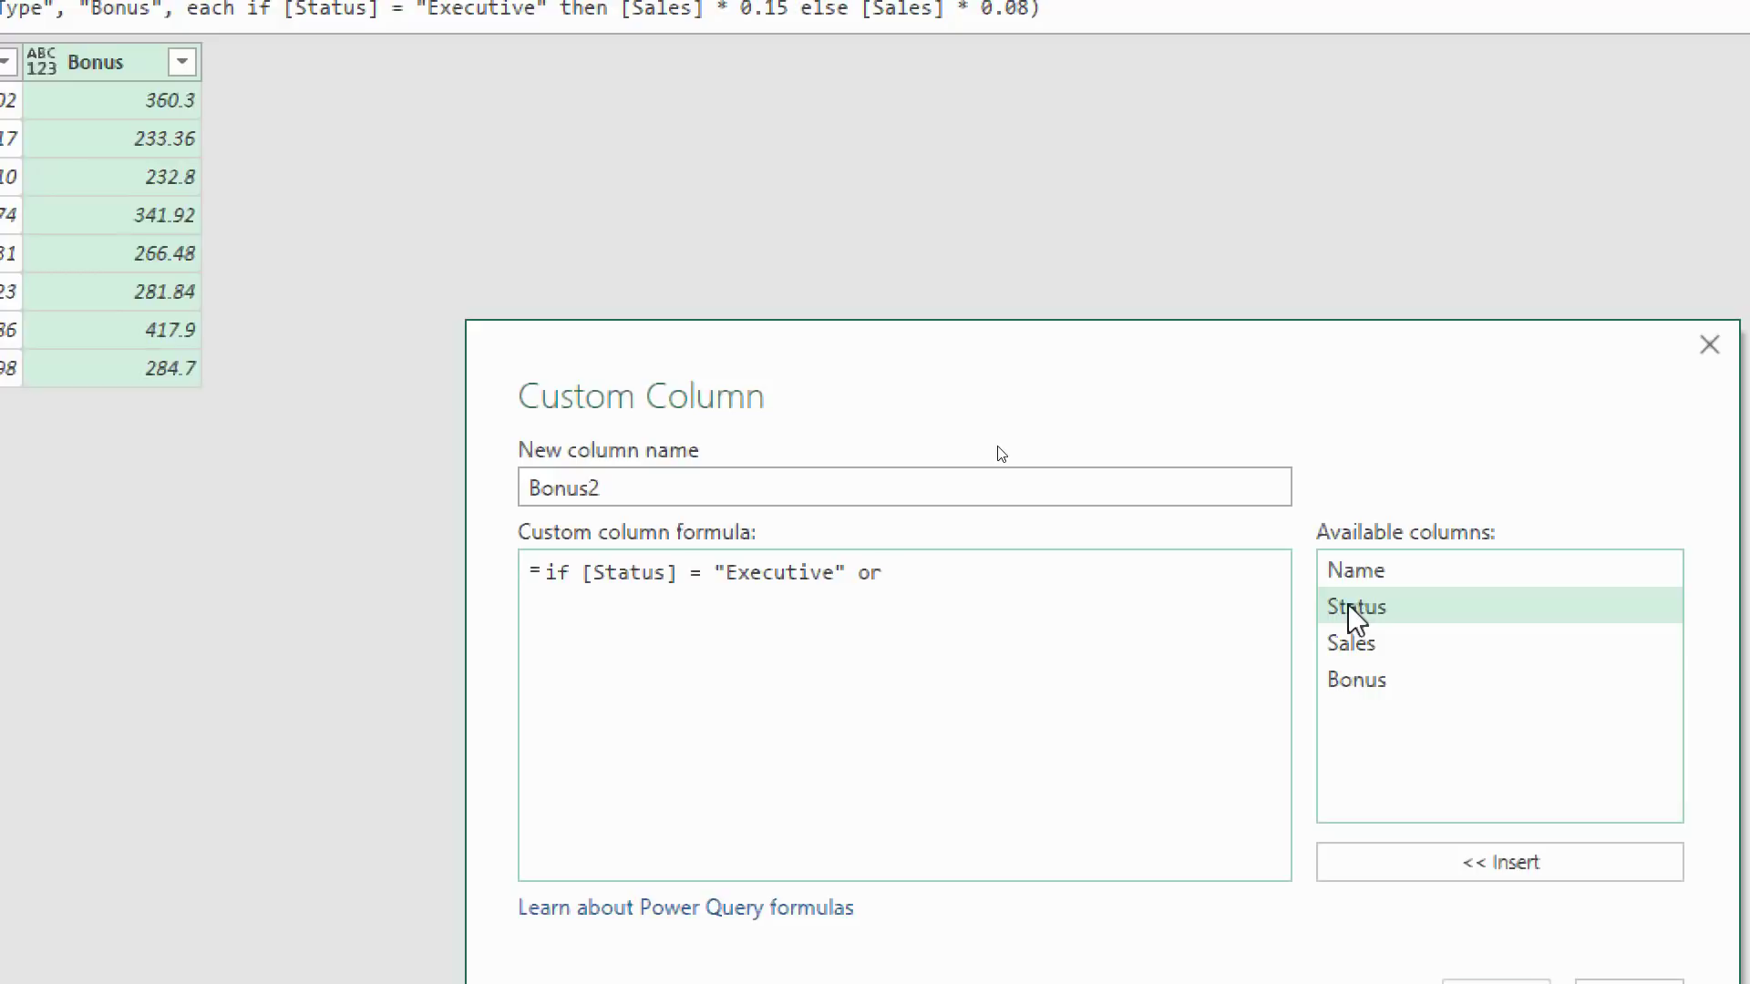
- Complete Bonus2 with [Status] = "Gold" then [Sales] * 0.15 else [Sales] * 0.08
double_click(1356, 608)
type("= \"Gold\"")
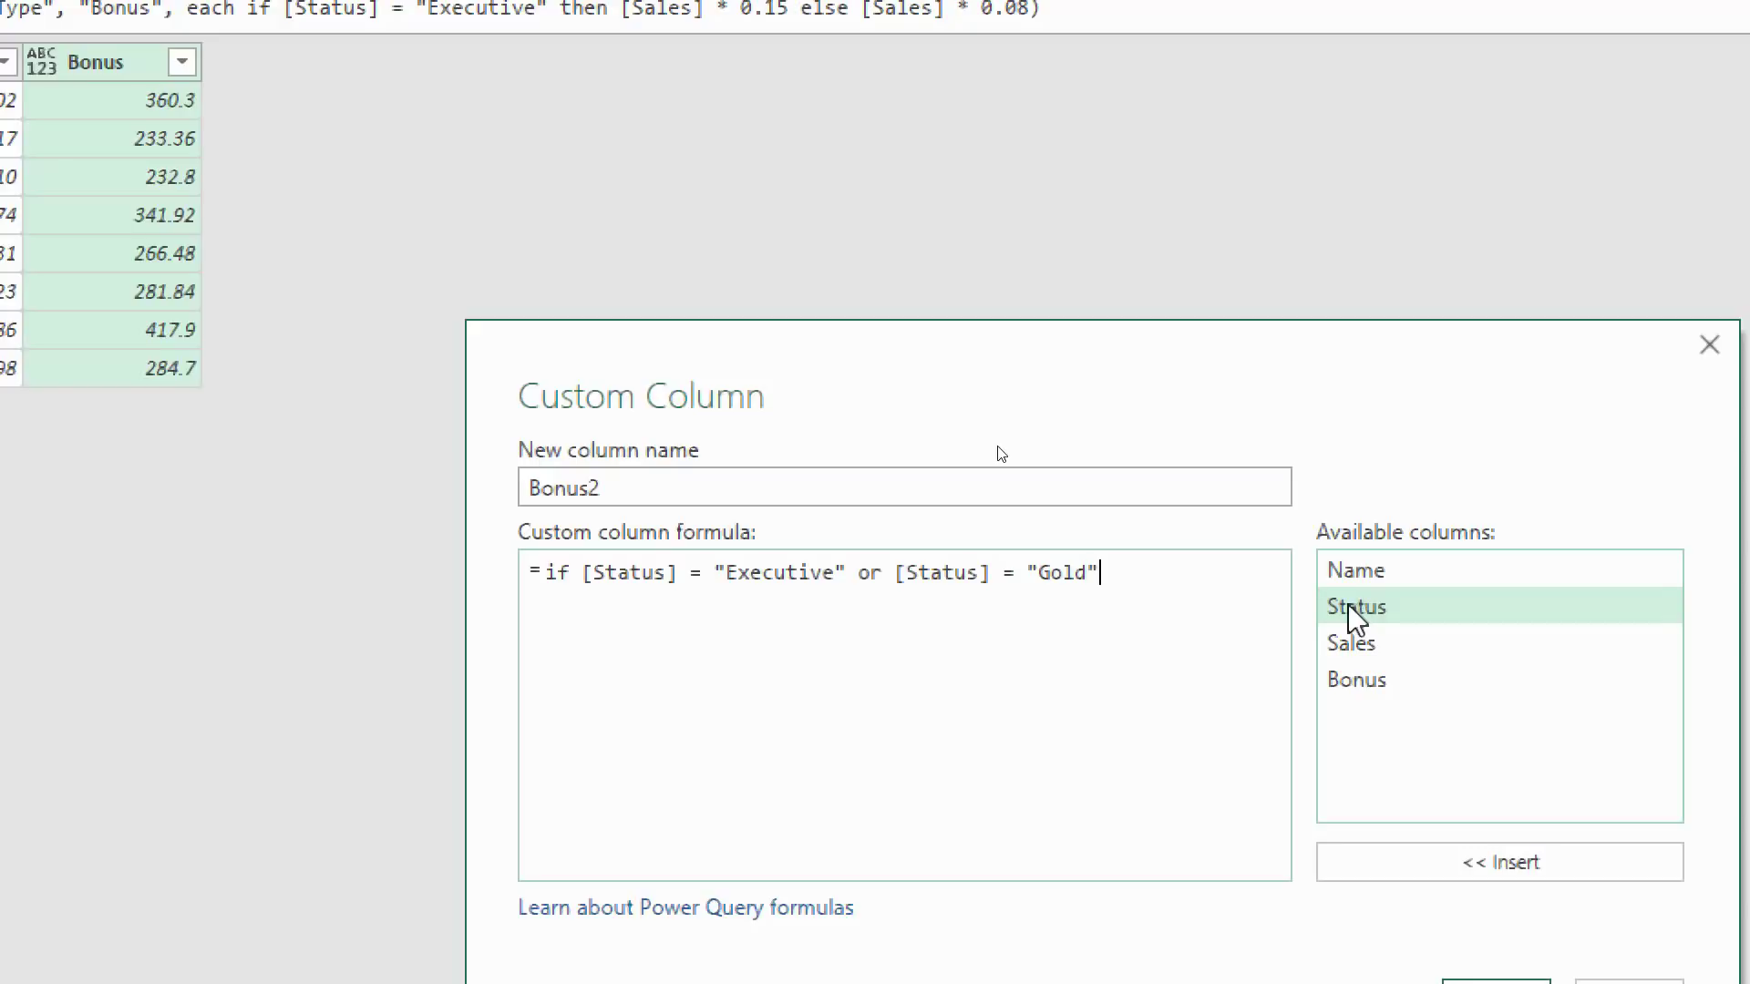
type(" then")
double_click(1356, 650)
type("*")
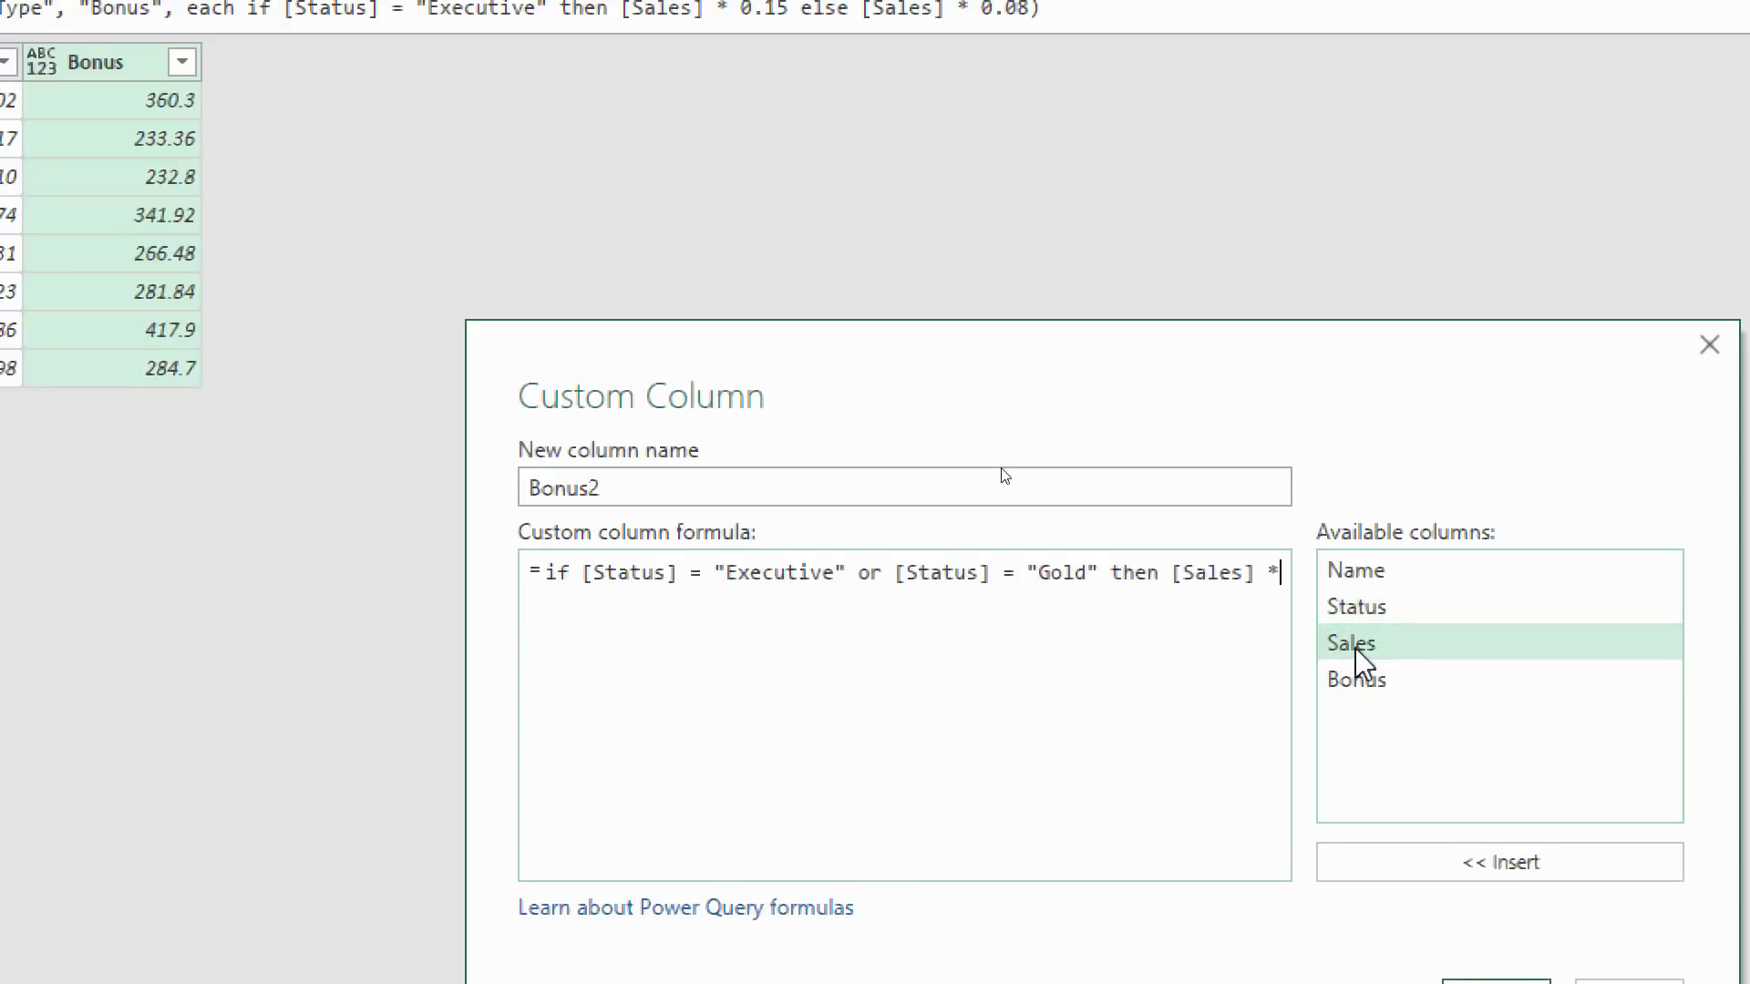
type(" 0.1")
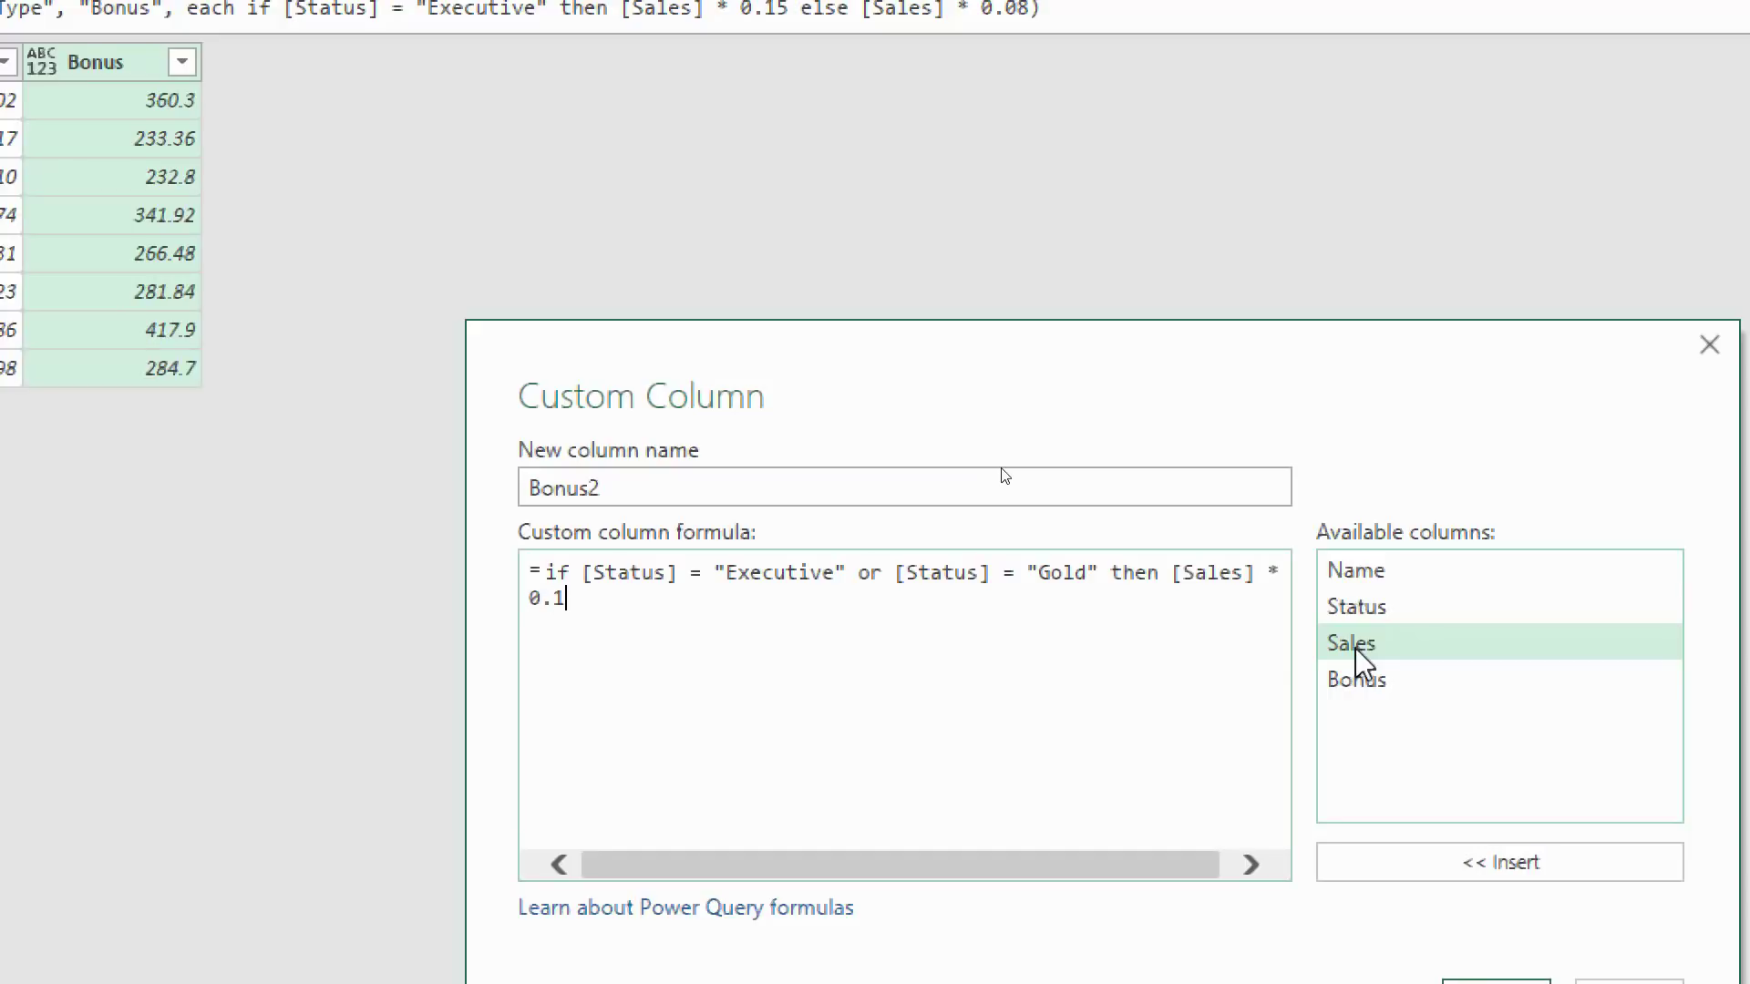
type("5 else")
double_click(1354, 648)
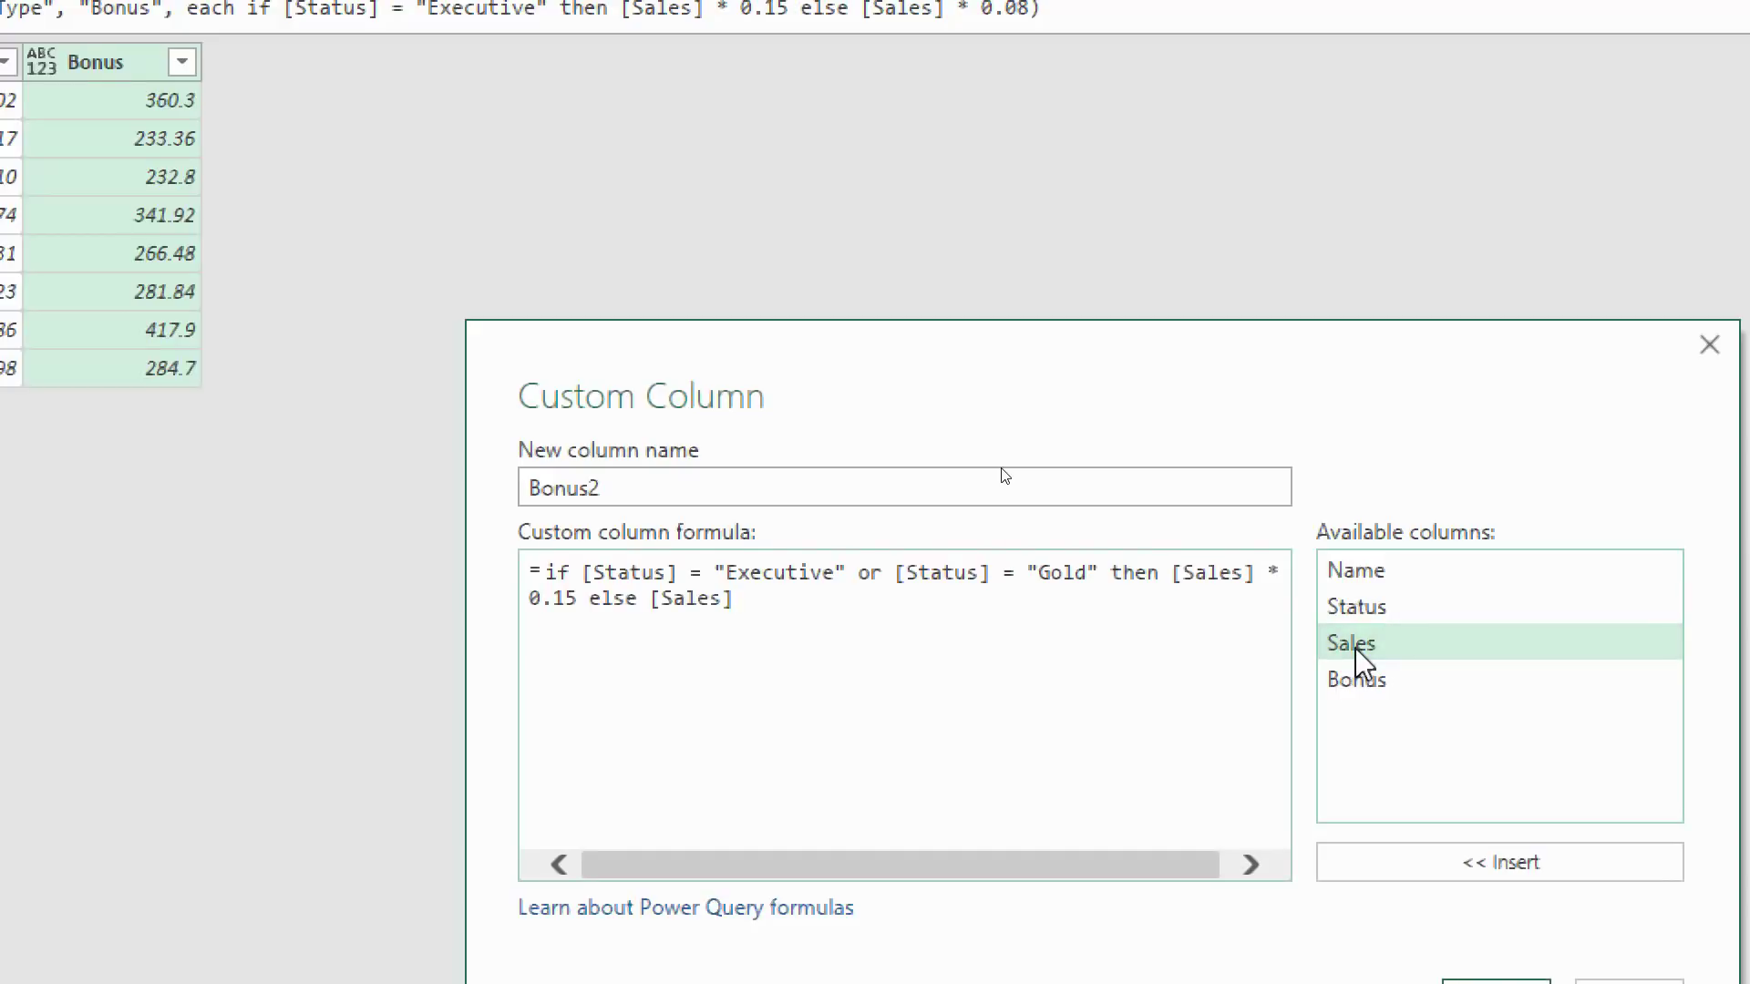
type("* 0.08")
- Highlight the Gold condition and the word or to point out the OR logic
left_click_drag(894, 572, 1098, 579)
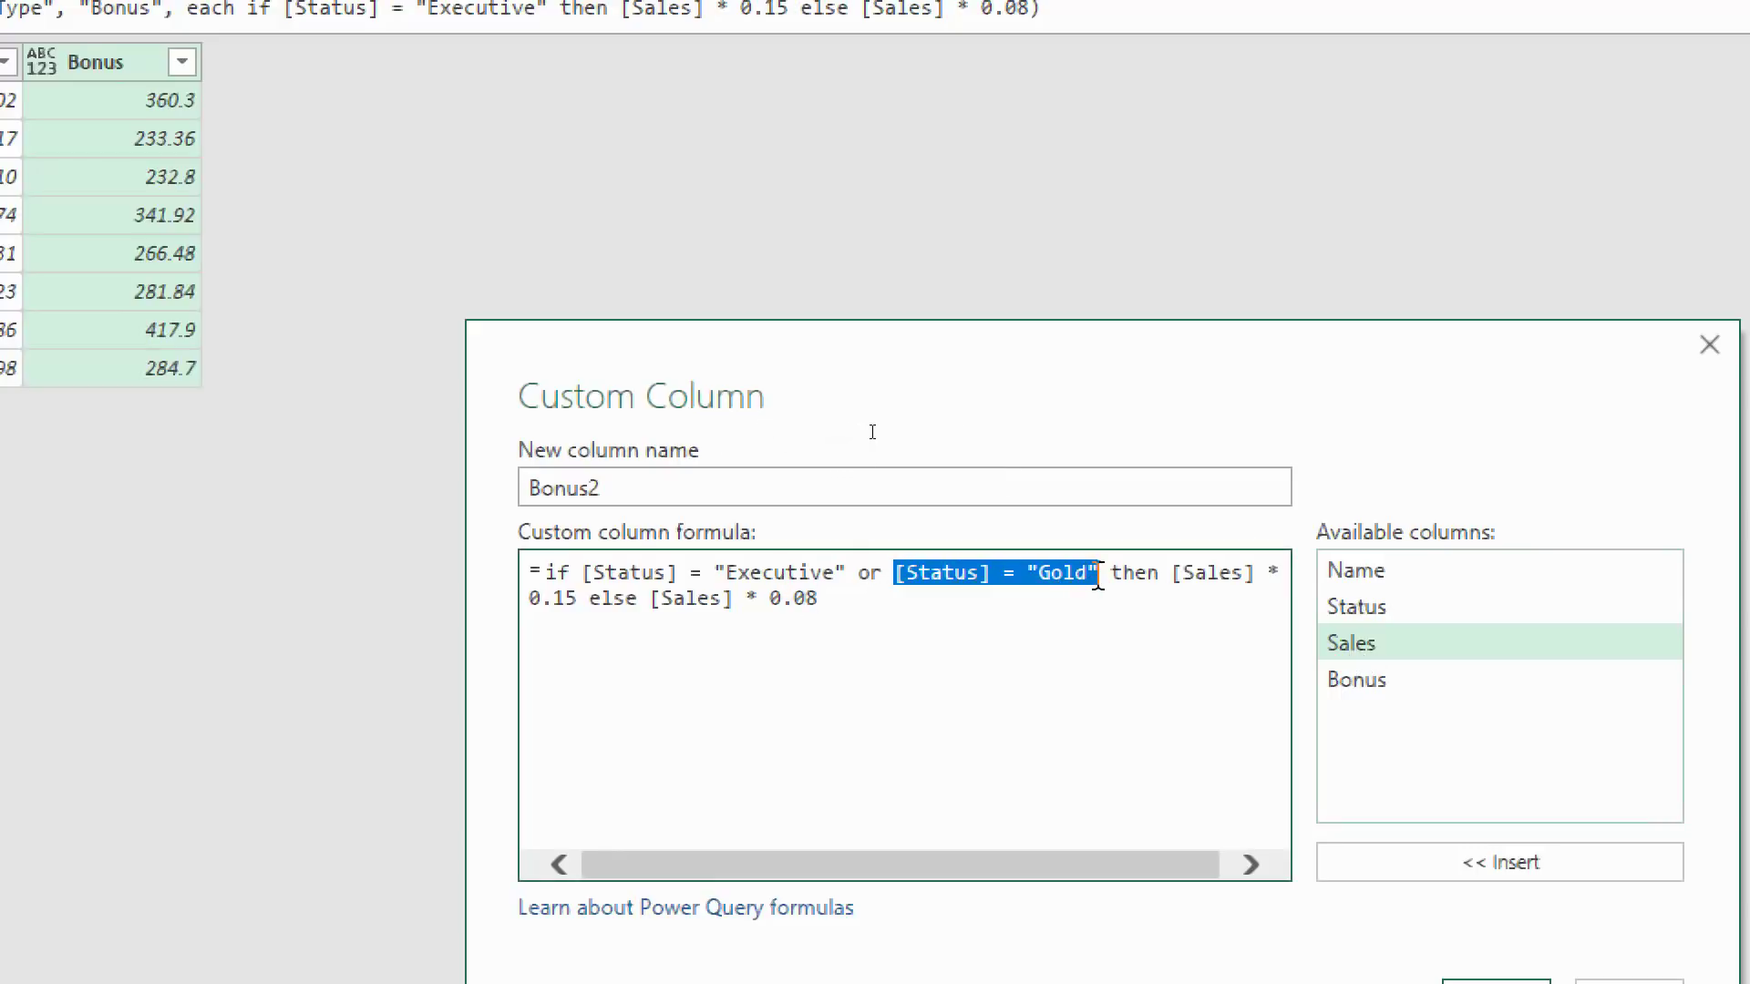
left_click(954, 633)
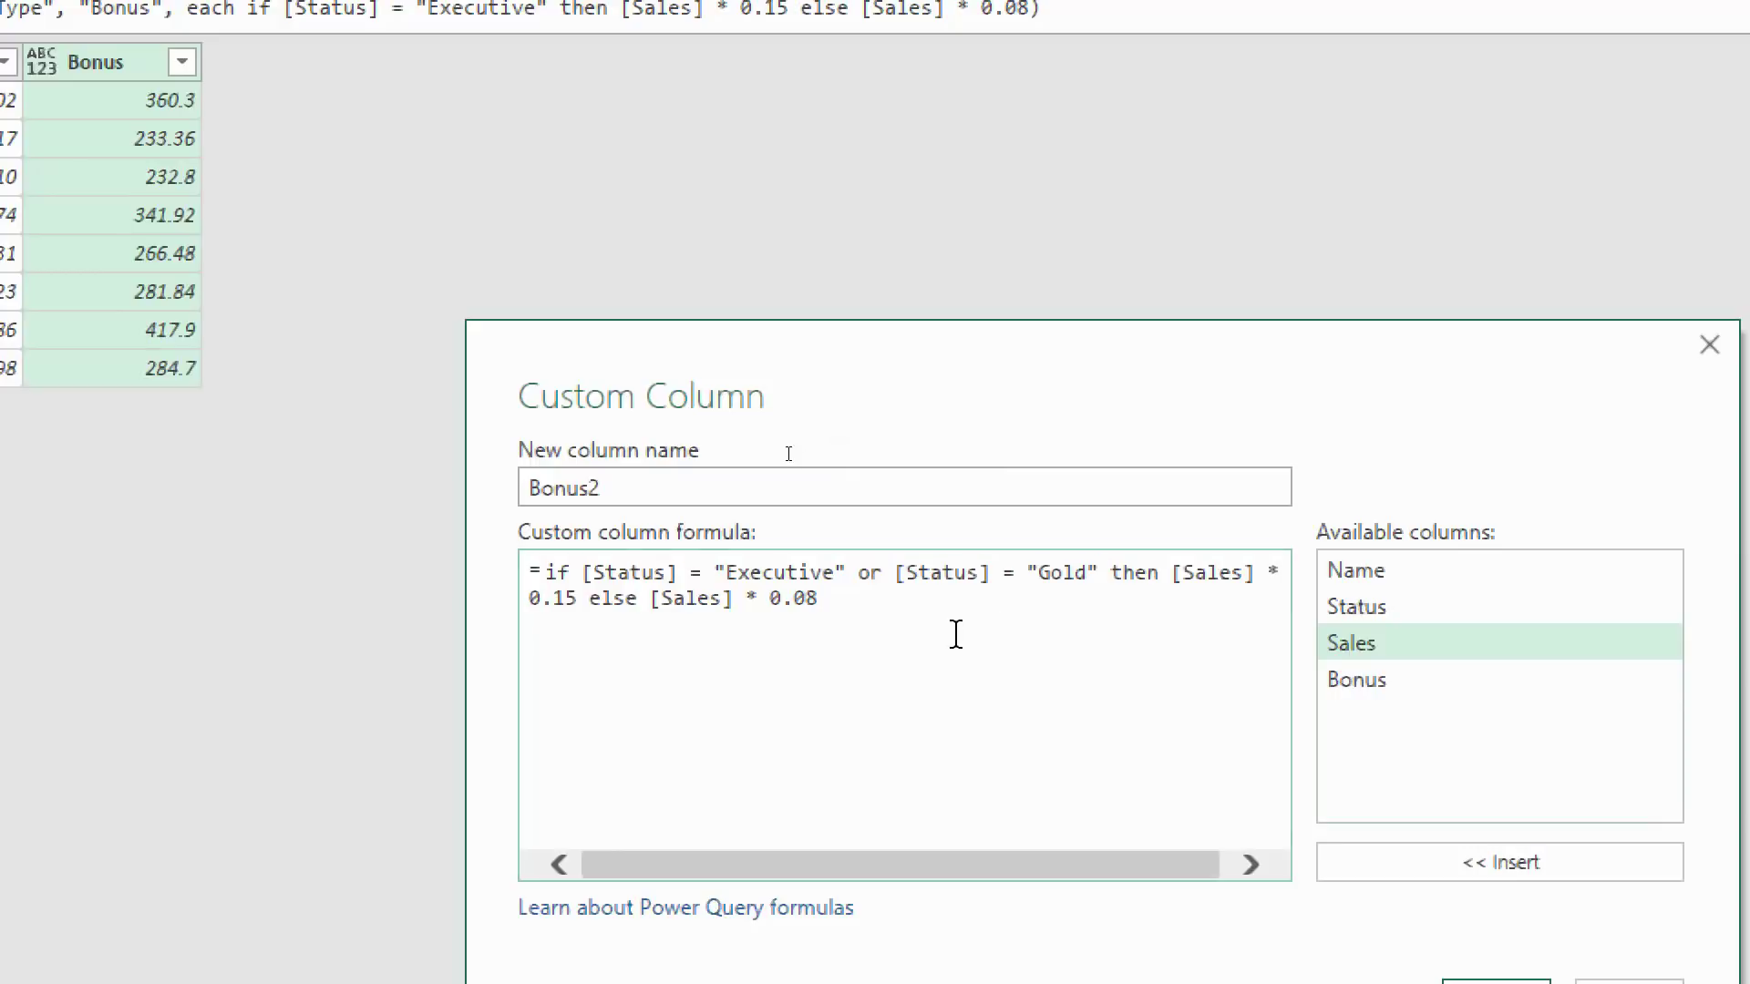
double_click(865, 574)
left_click(874, 610)
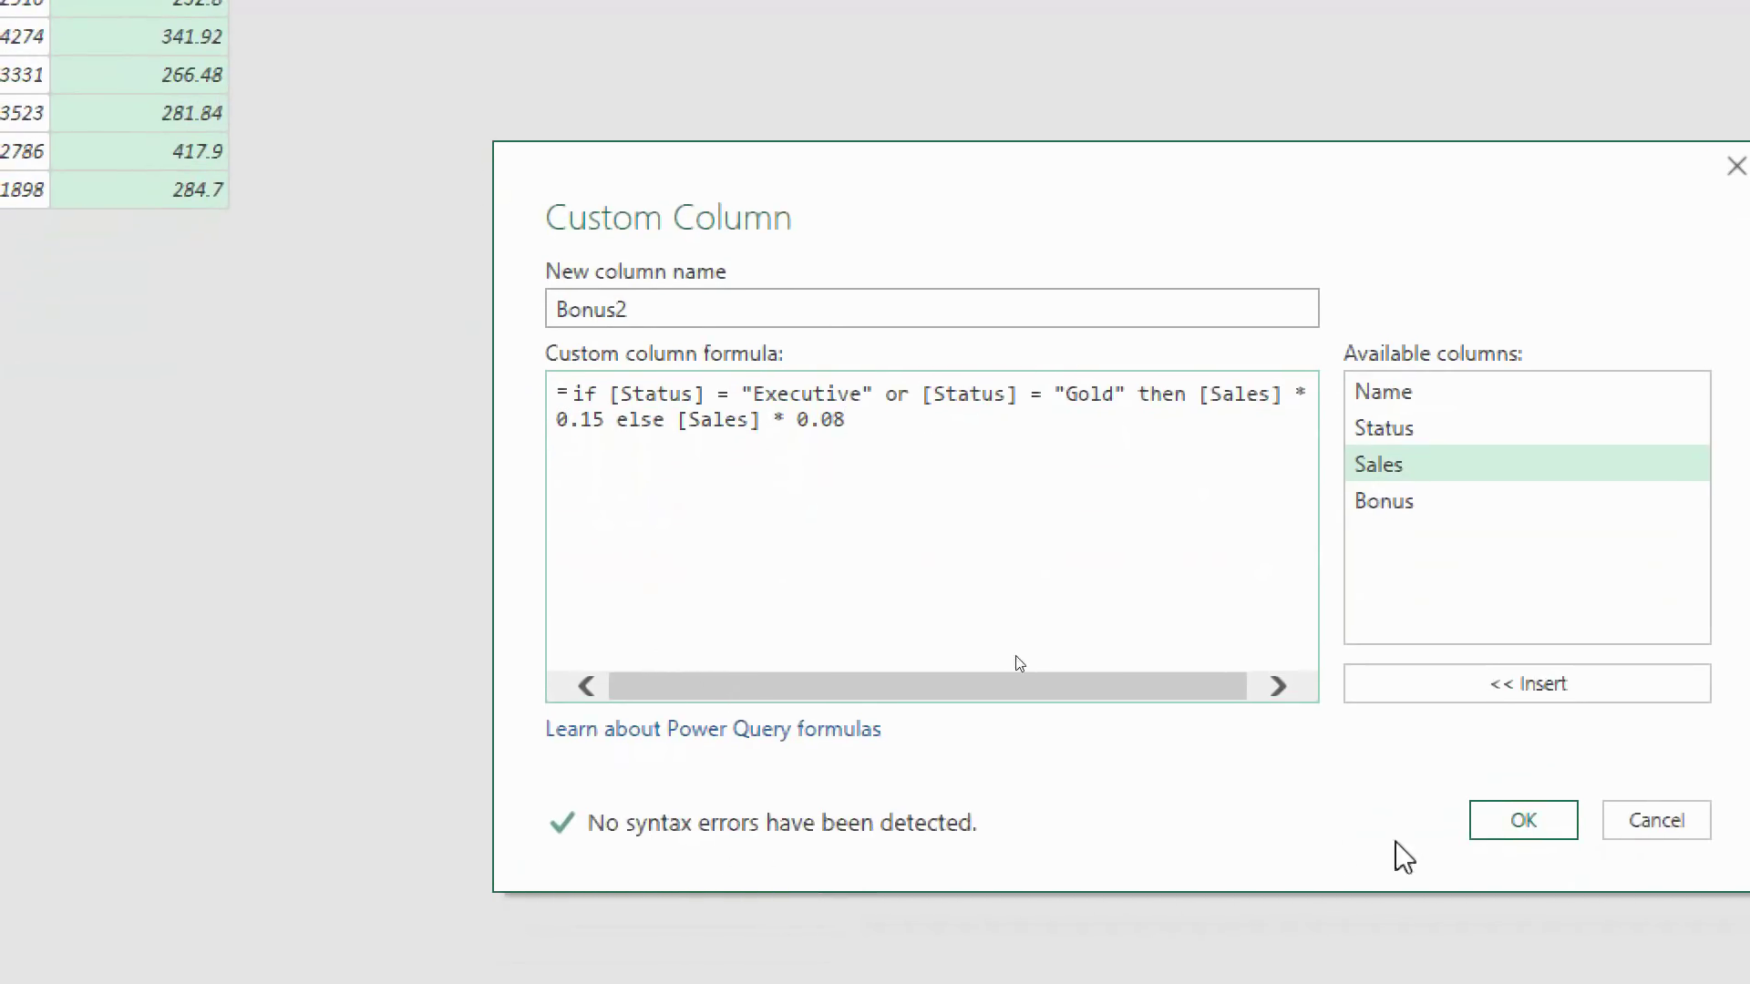
- Create Bonus2, giving Executive and Gold 15% of Sales and Silver 8%
left_click(1506, 834)
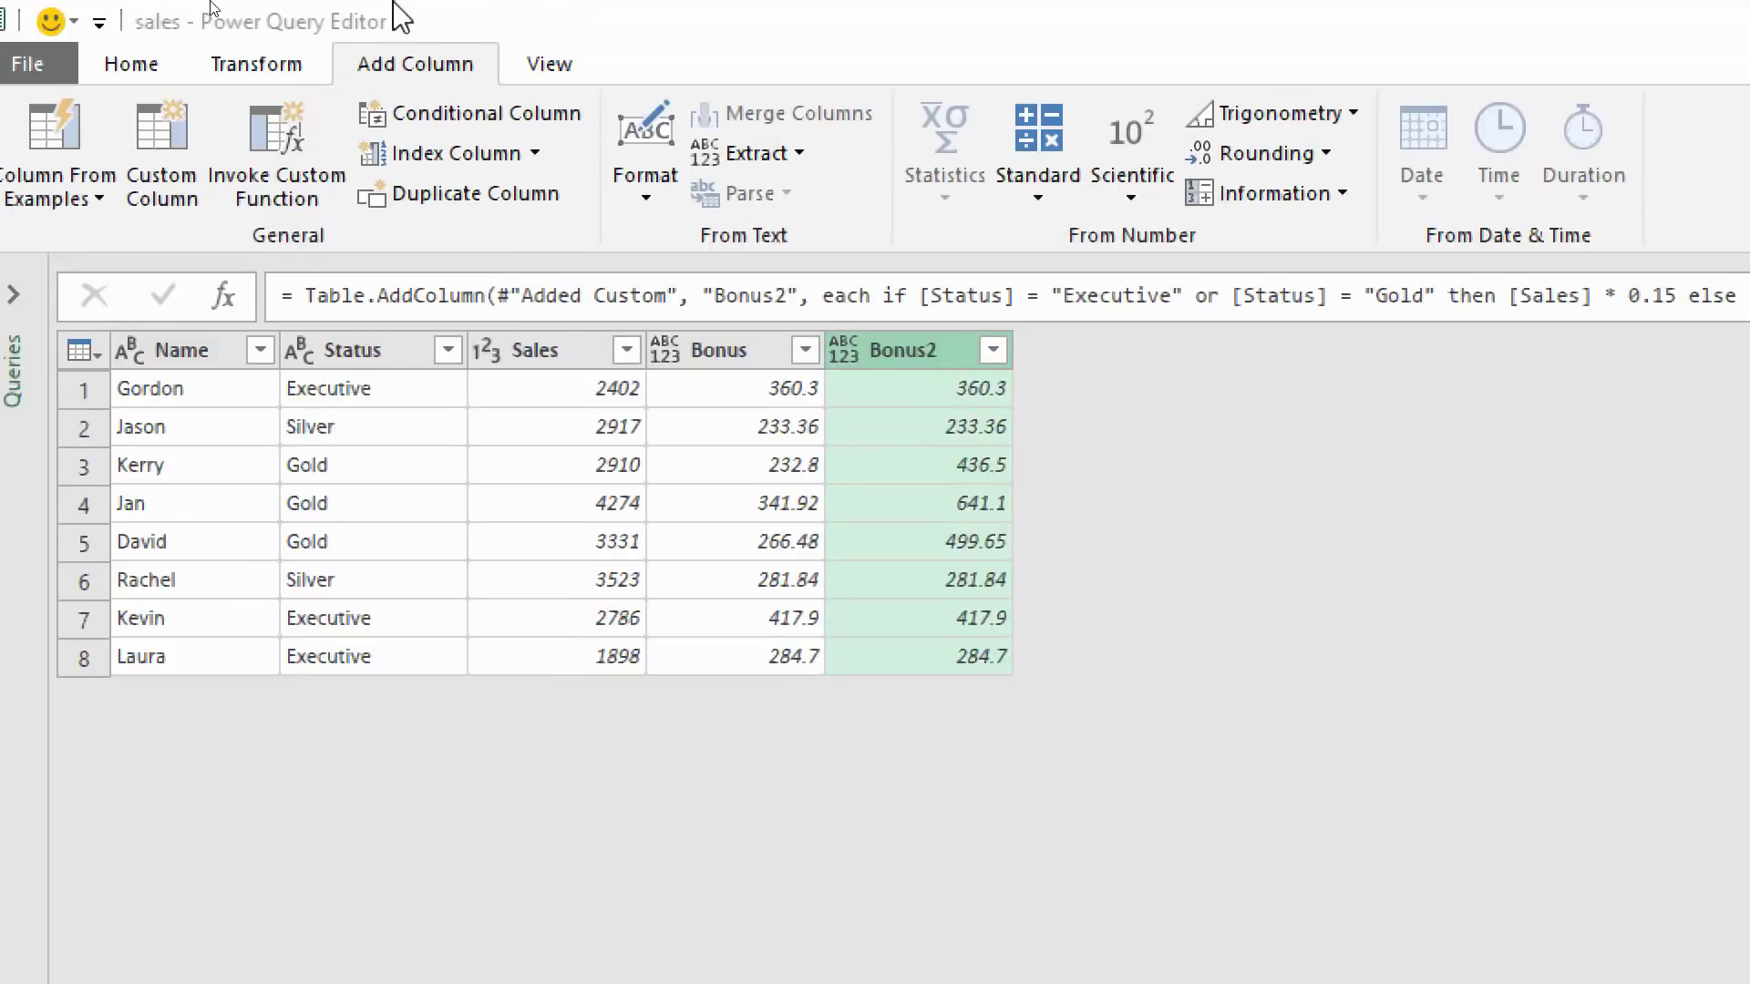
- Add another custom column named Bonus3 and move into its formula box
left_click(173, 196)
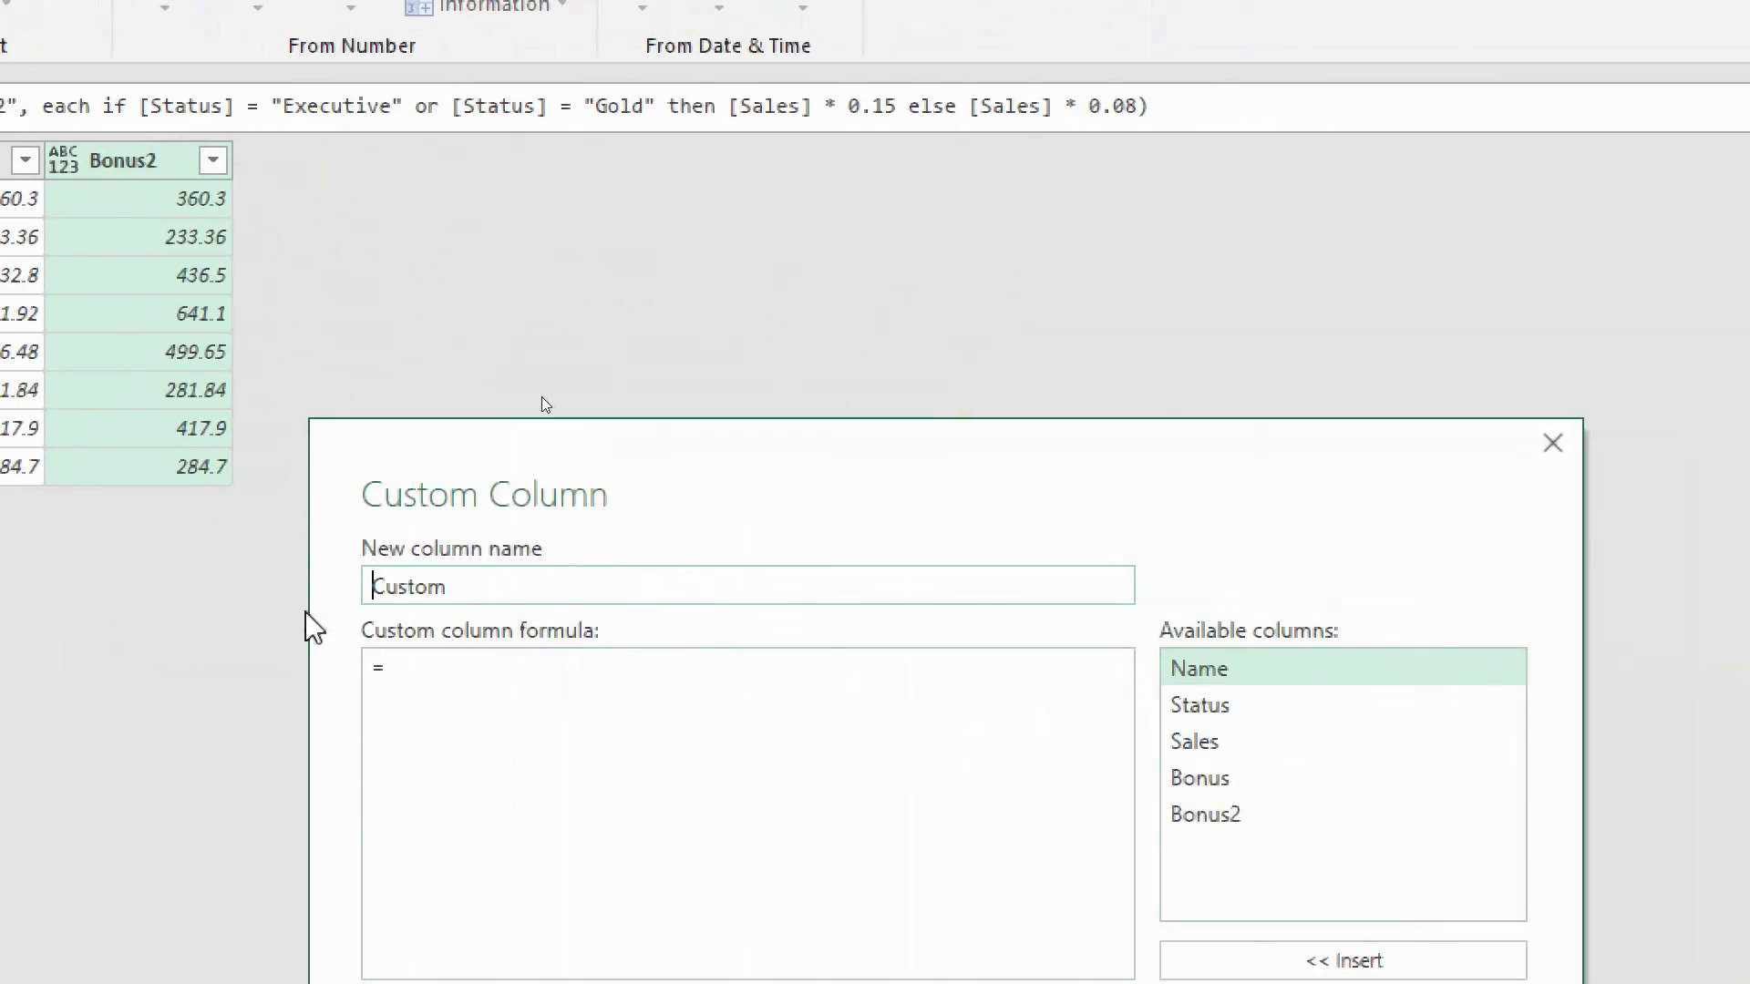
left_click_drag(1245, 775, 1161, 777)
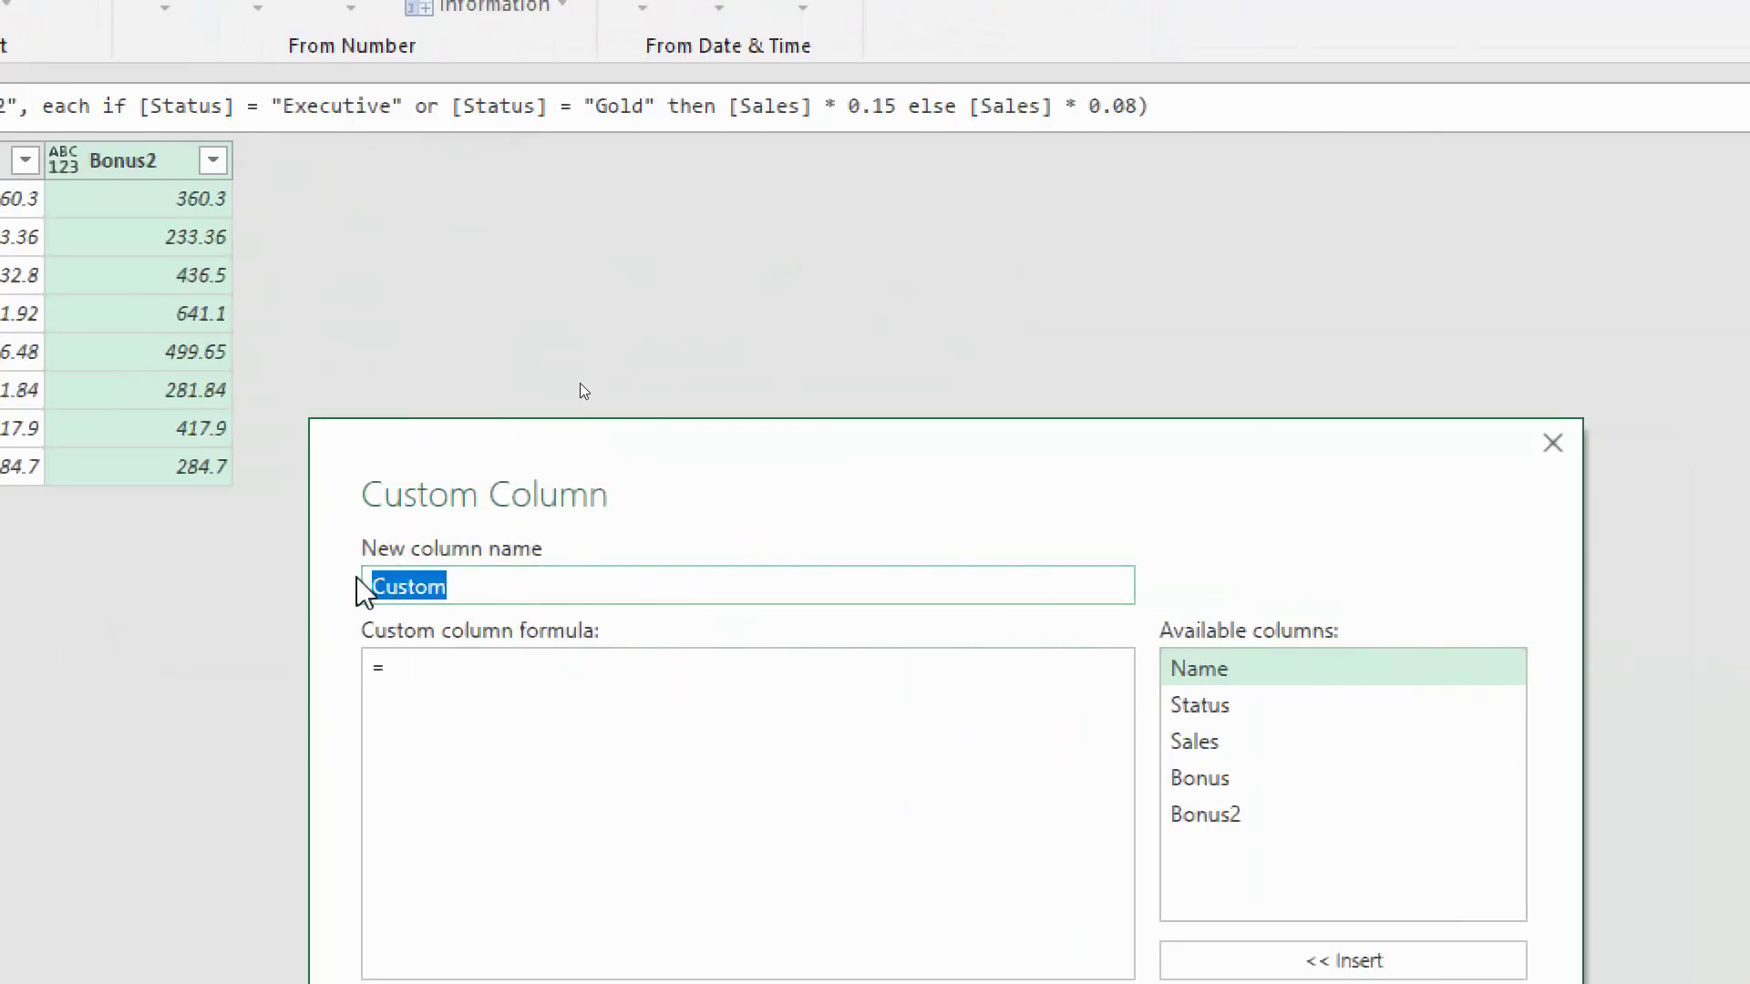
type("Bonus3")
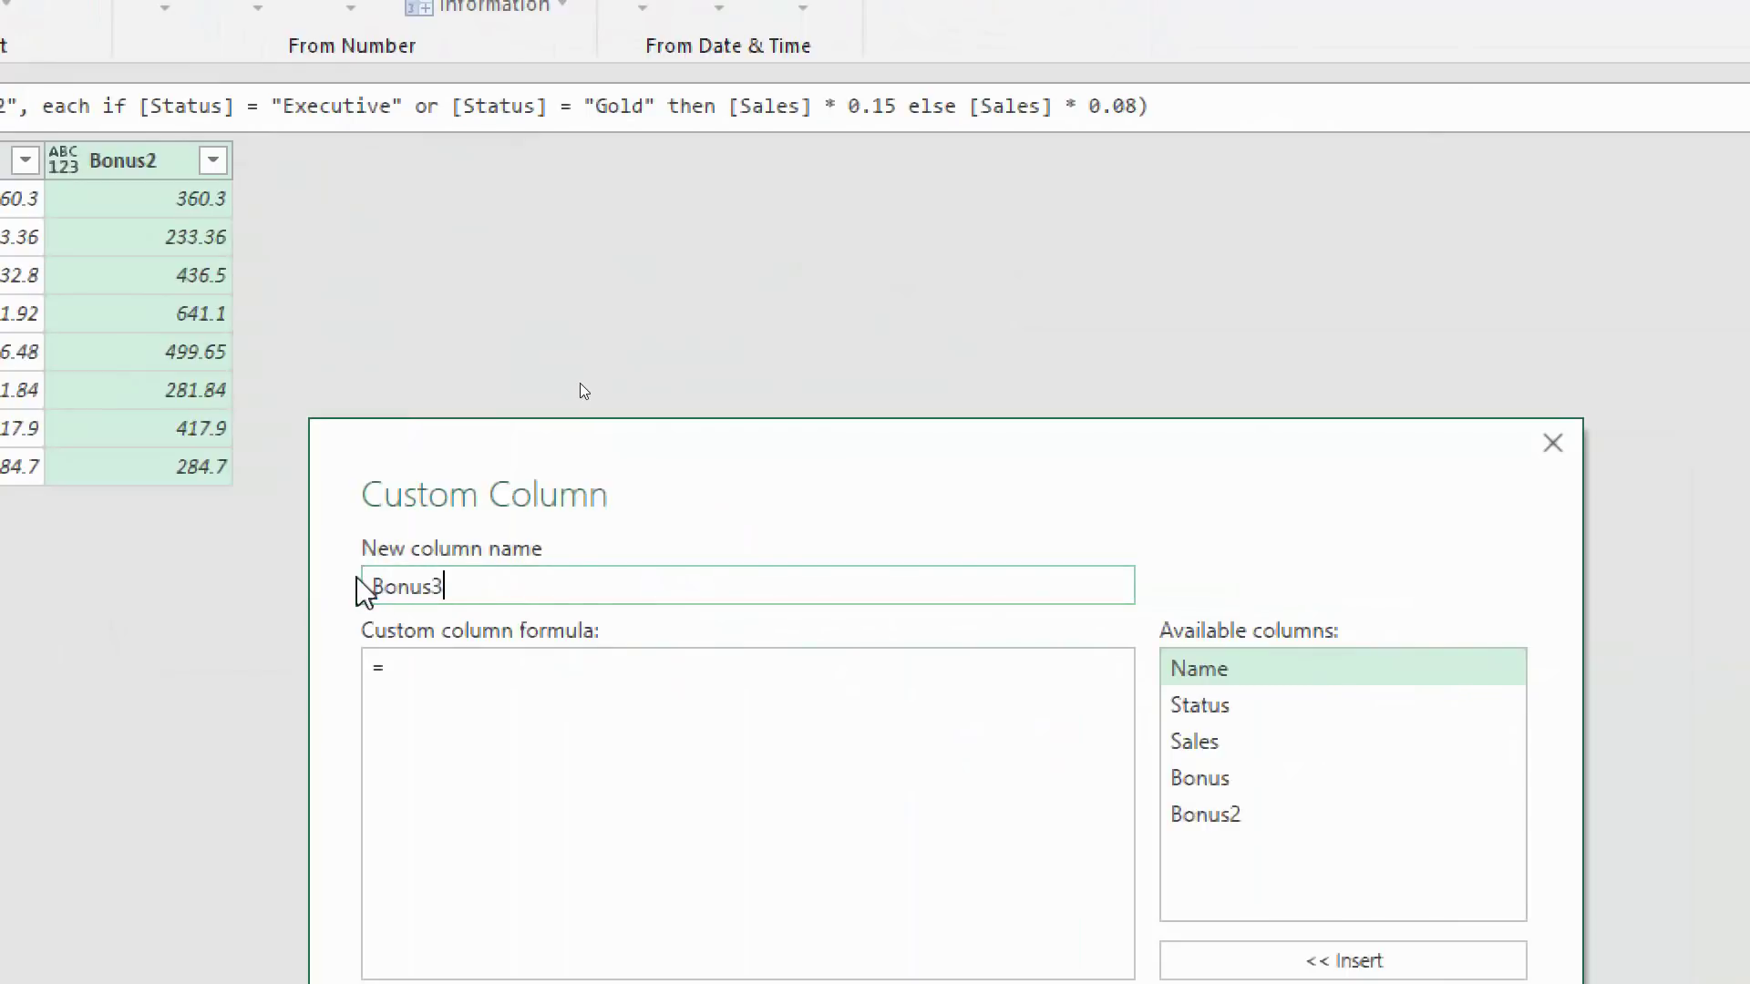
left_click(455, 678)
- Begin the Bonus3 formula: if [Status] = "Executive" then [Sales] * 0.15 else
type("if")
double_click(1183, 703)
type("= ")
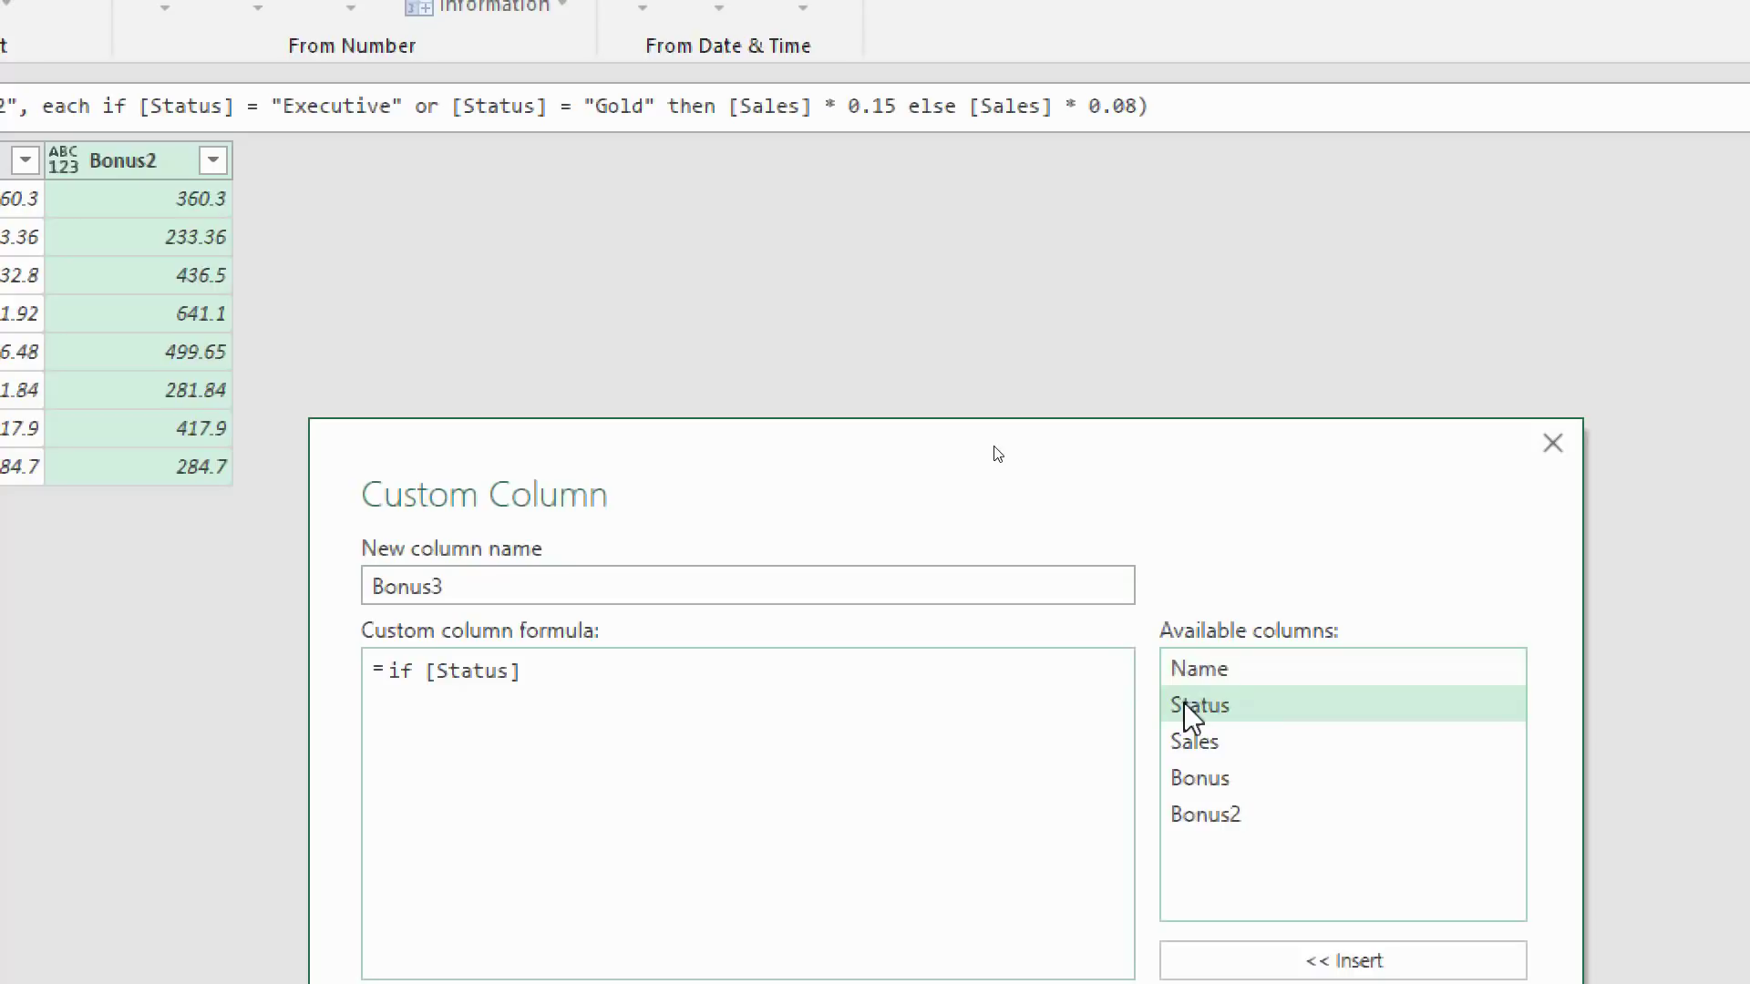
type("\"Executive\" then")
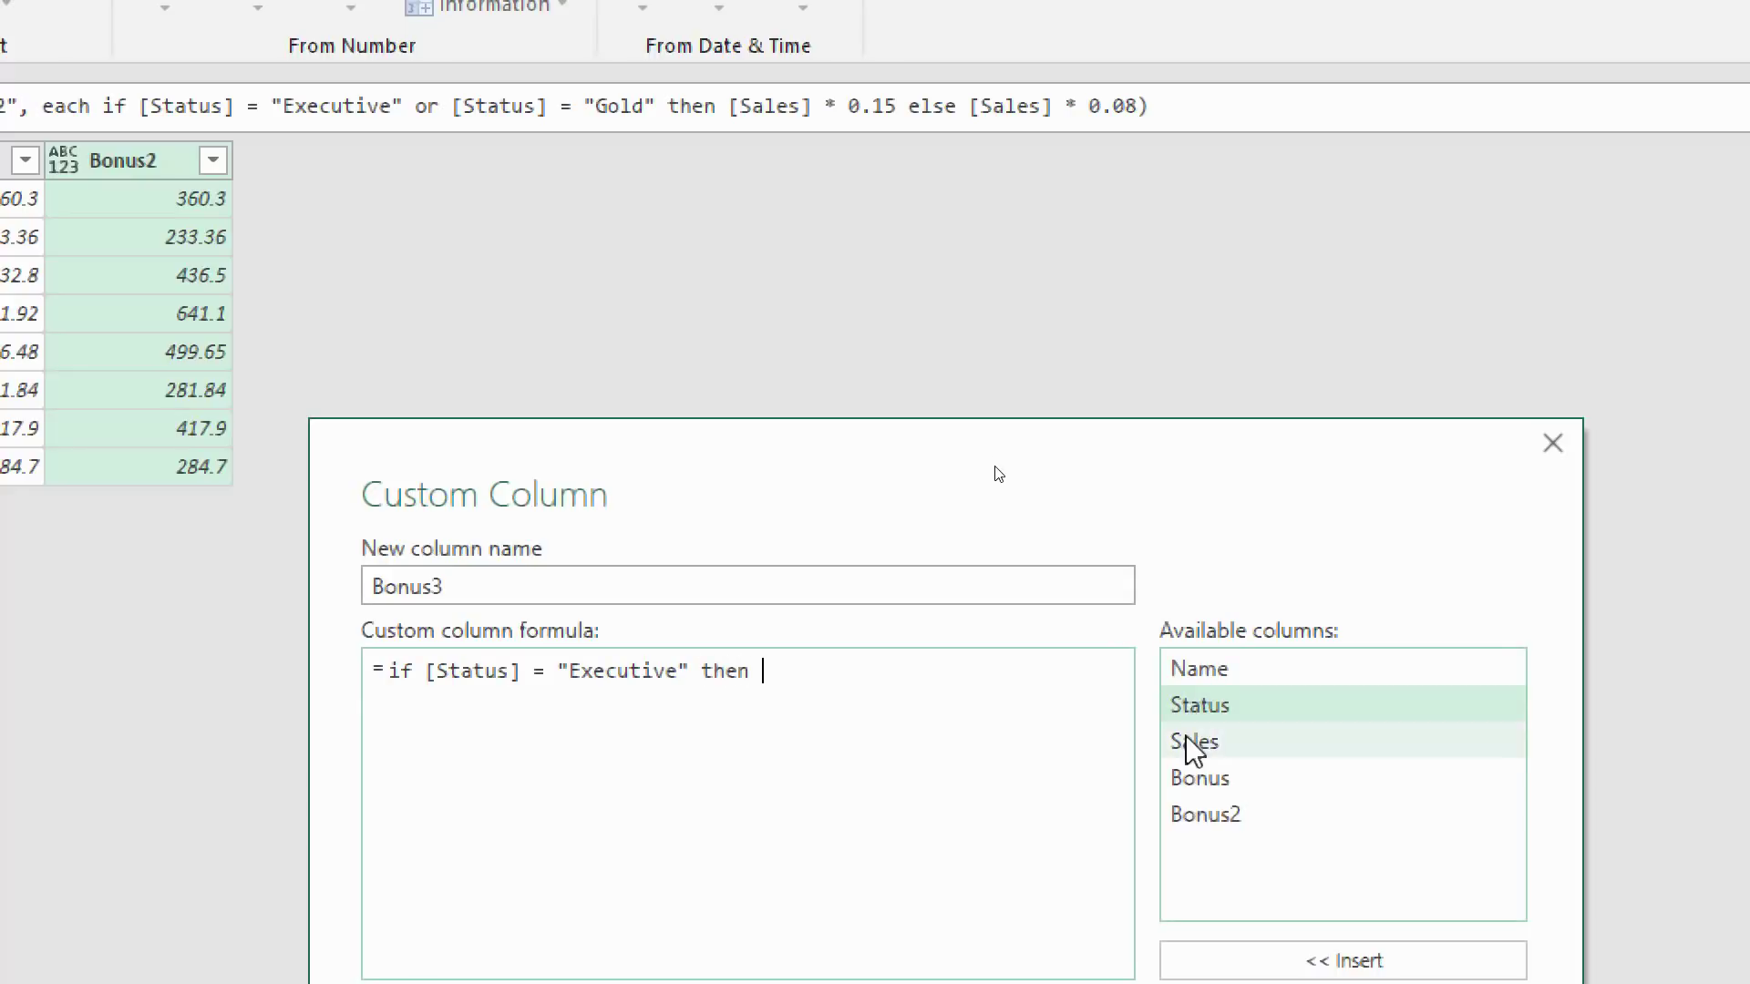
double_click(1186, 743)
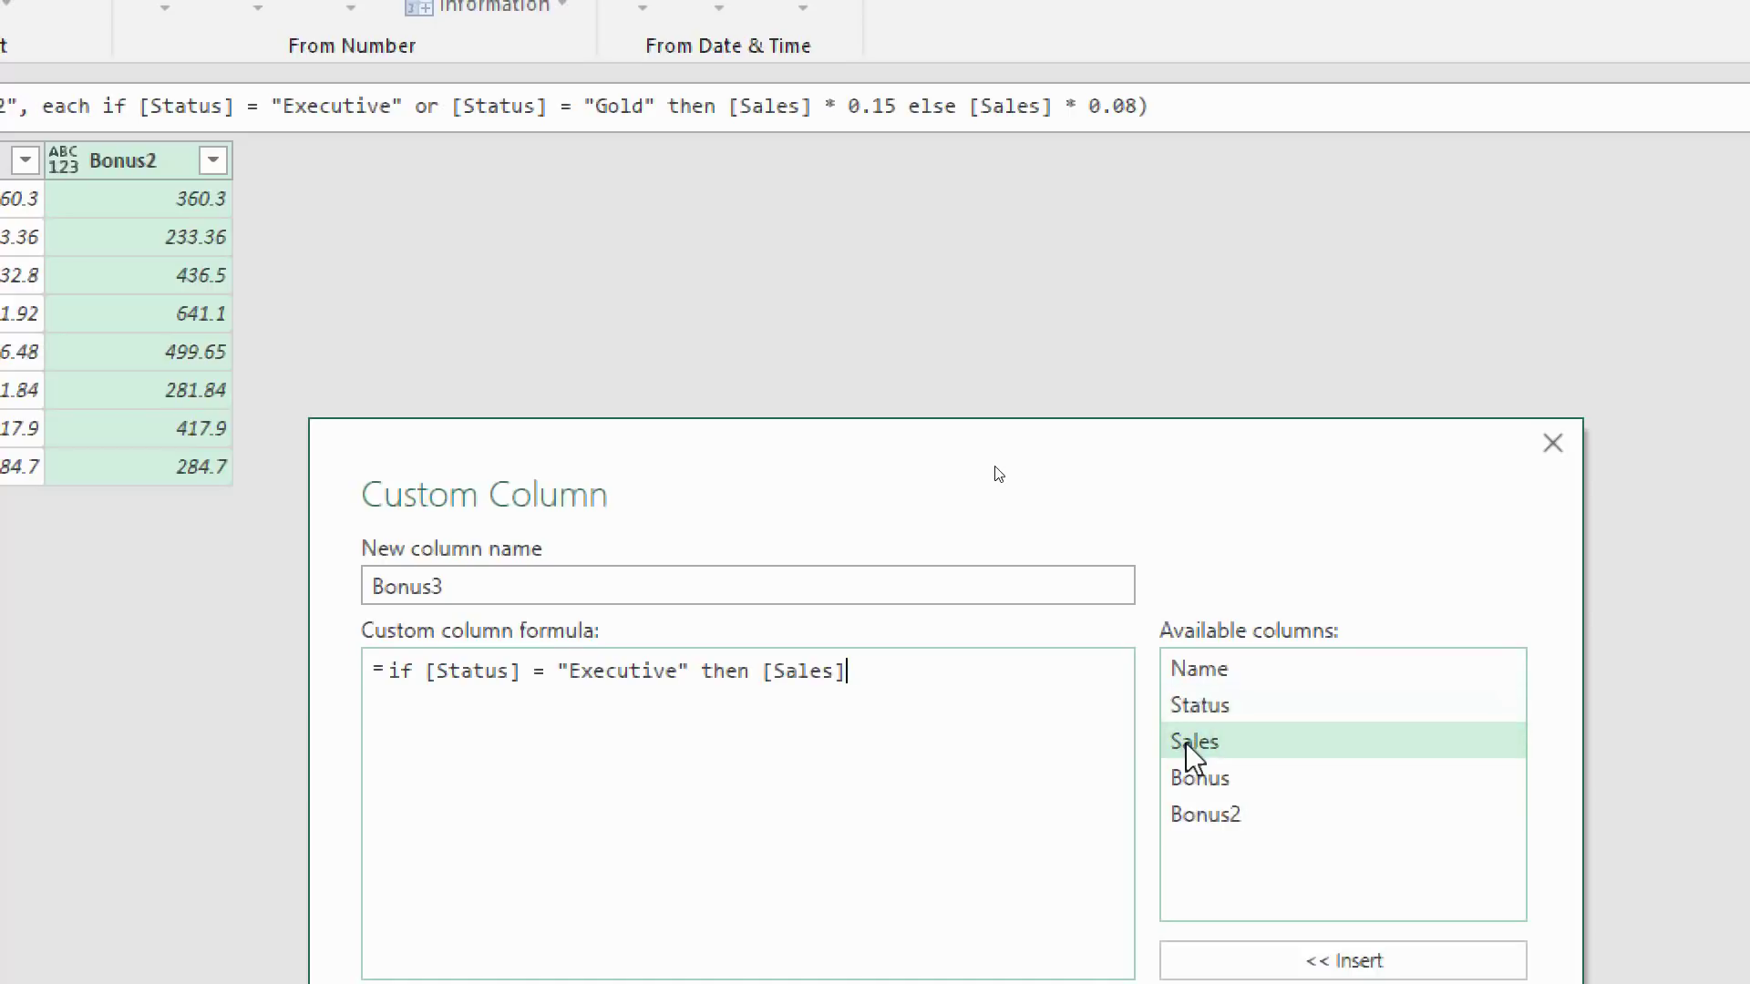
type("* 0")
type(".15")
type(" else")
- Add the nested branch: if [Status] = "Gold" then [Sales] * 0.1 else [Sales] * 0.05
type("if")
double_click(1193, 707)
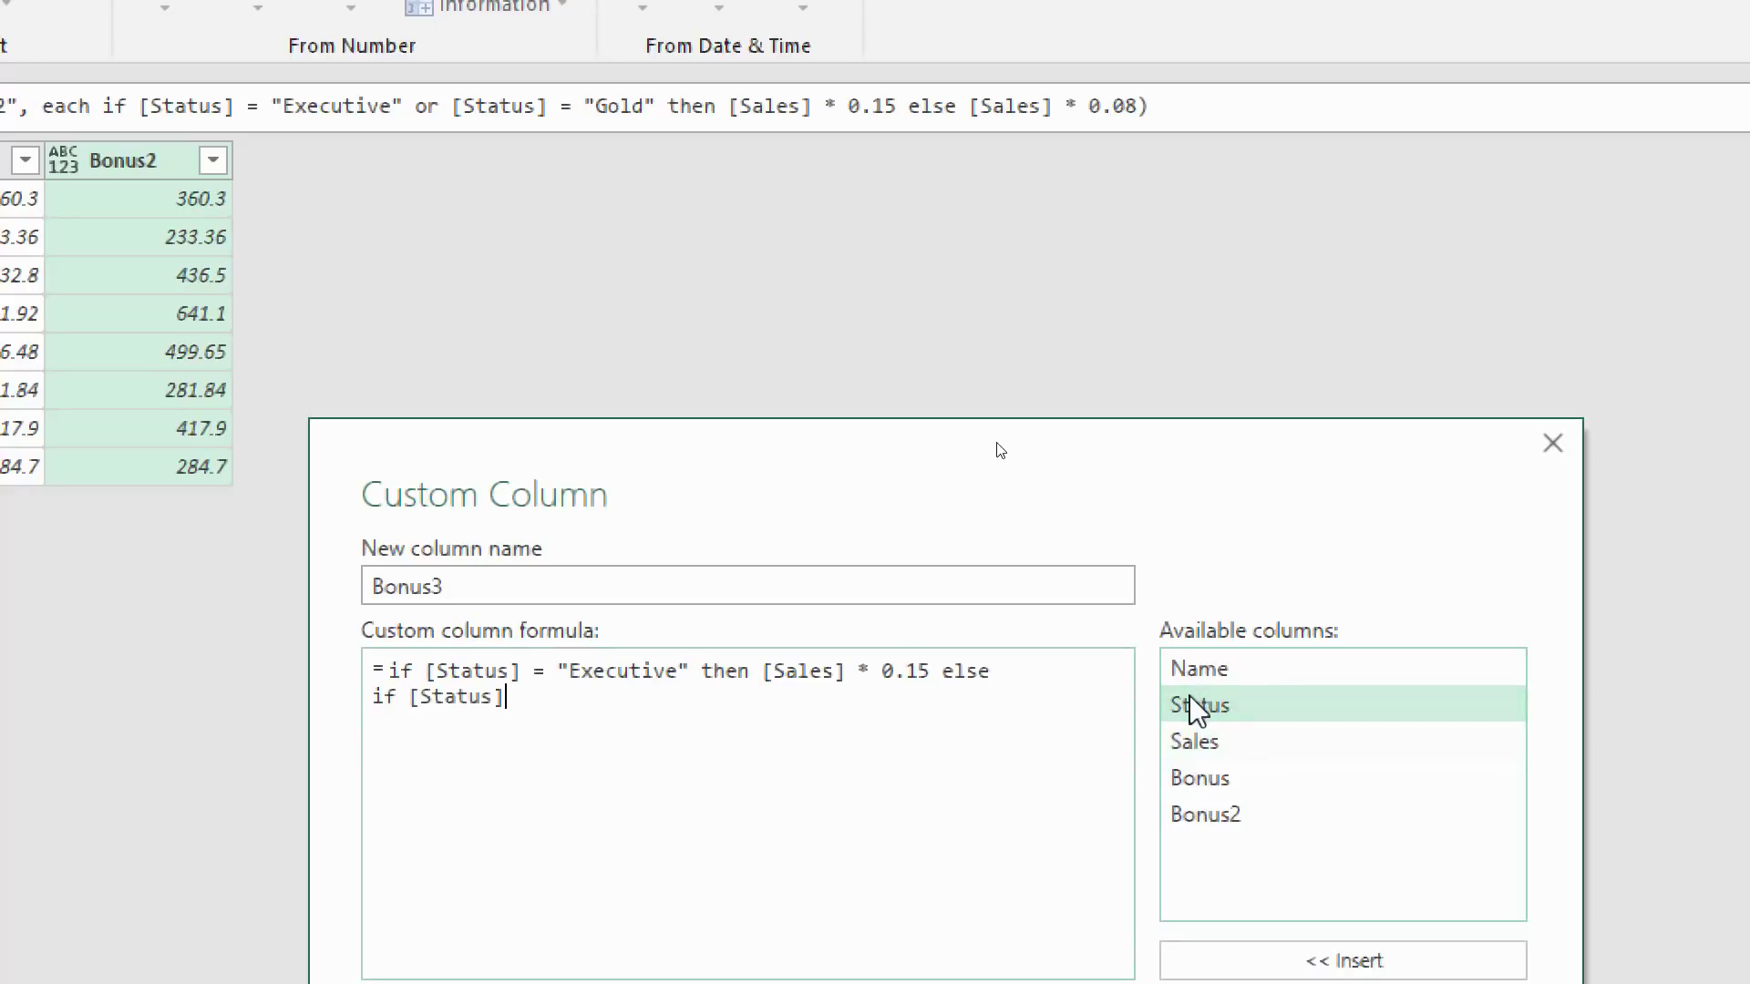
type("= \"Gold\" then")
double_click(1189, 741)
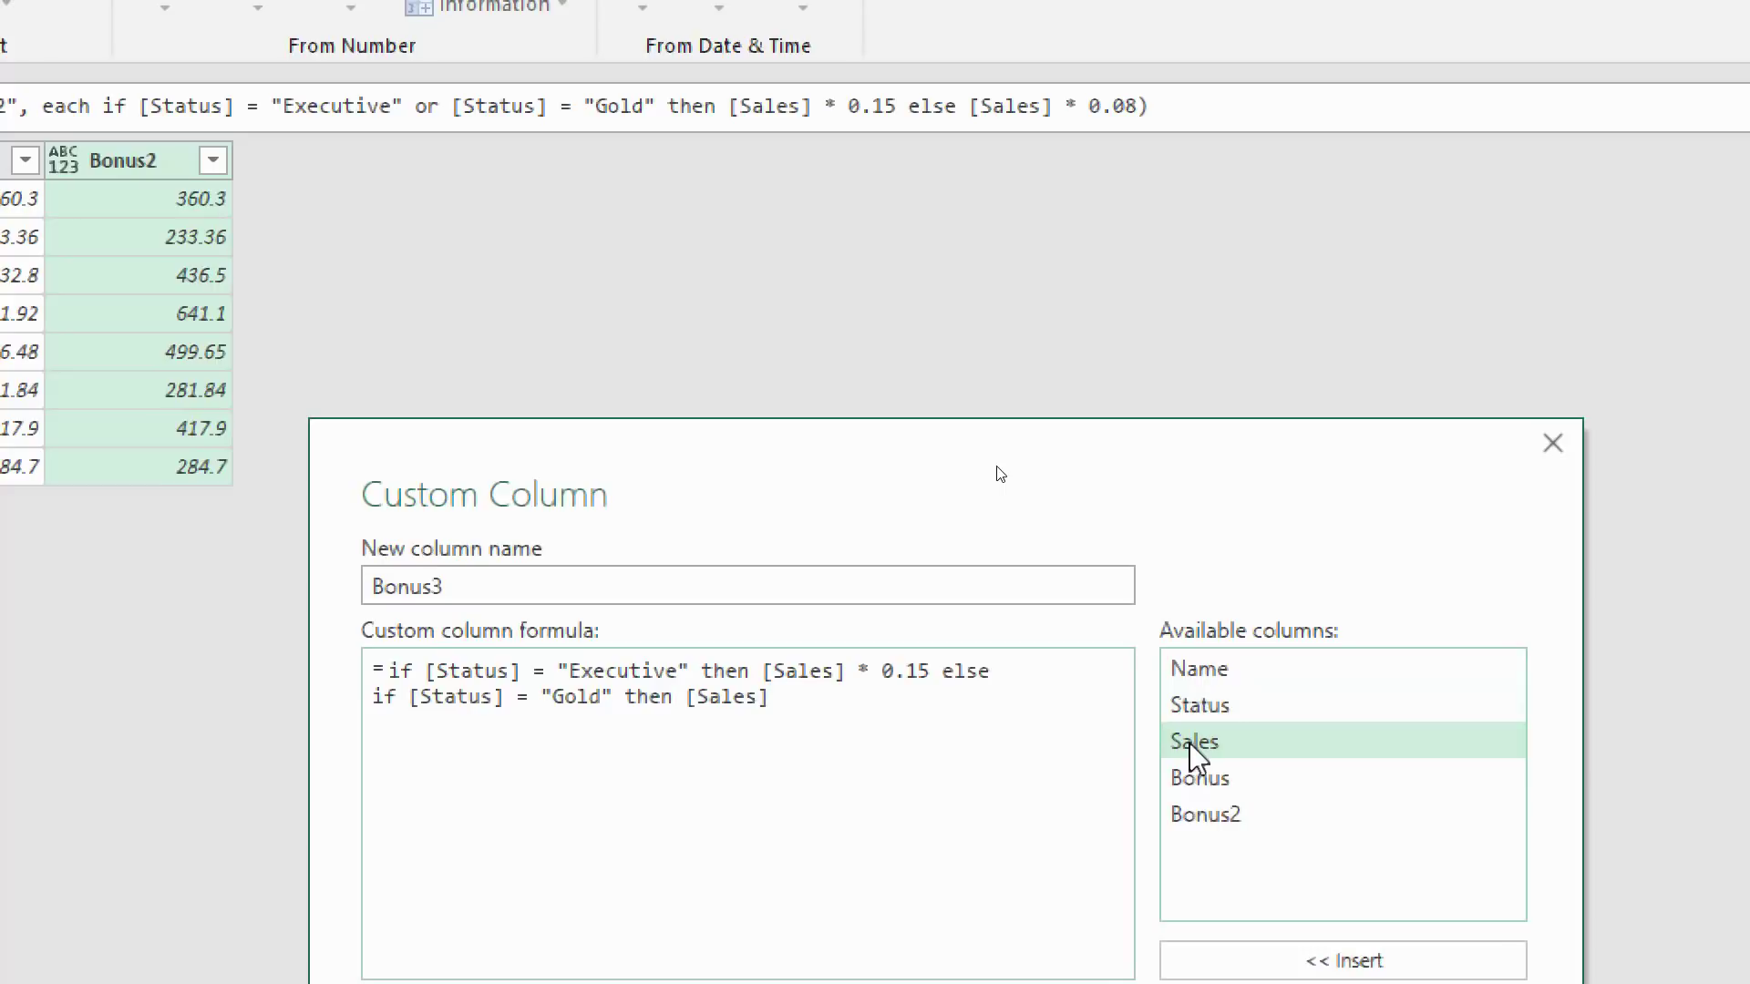
type("* 0.1 else")
double_click(1200, 747)
type("*")
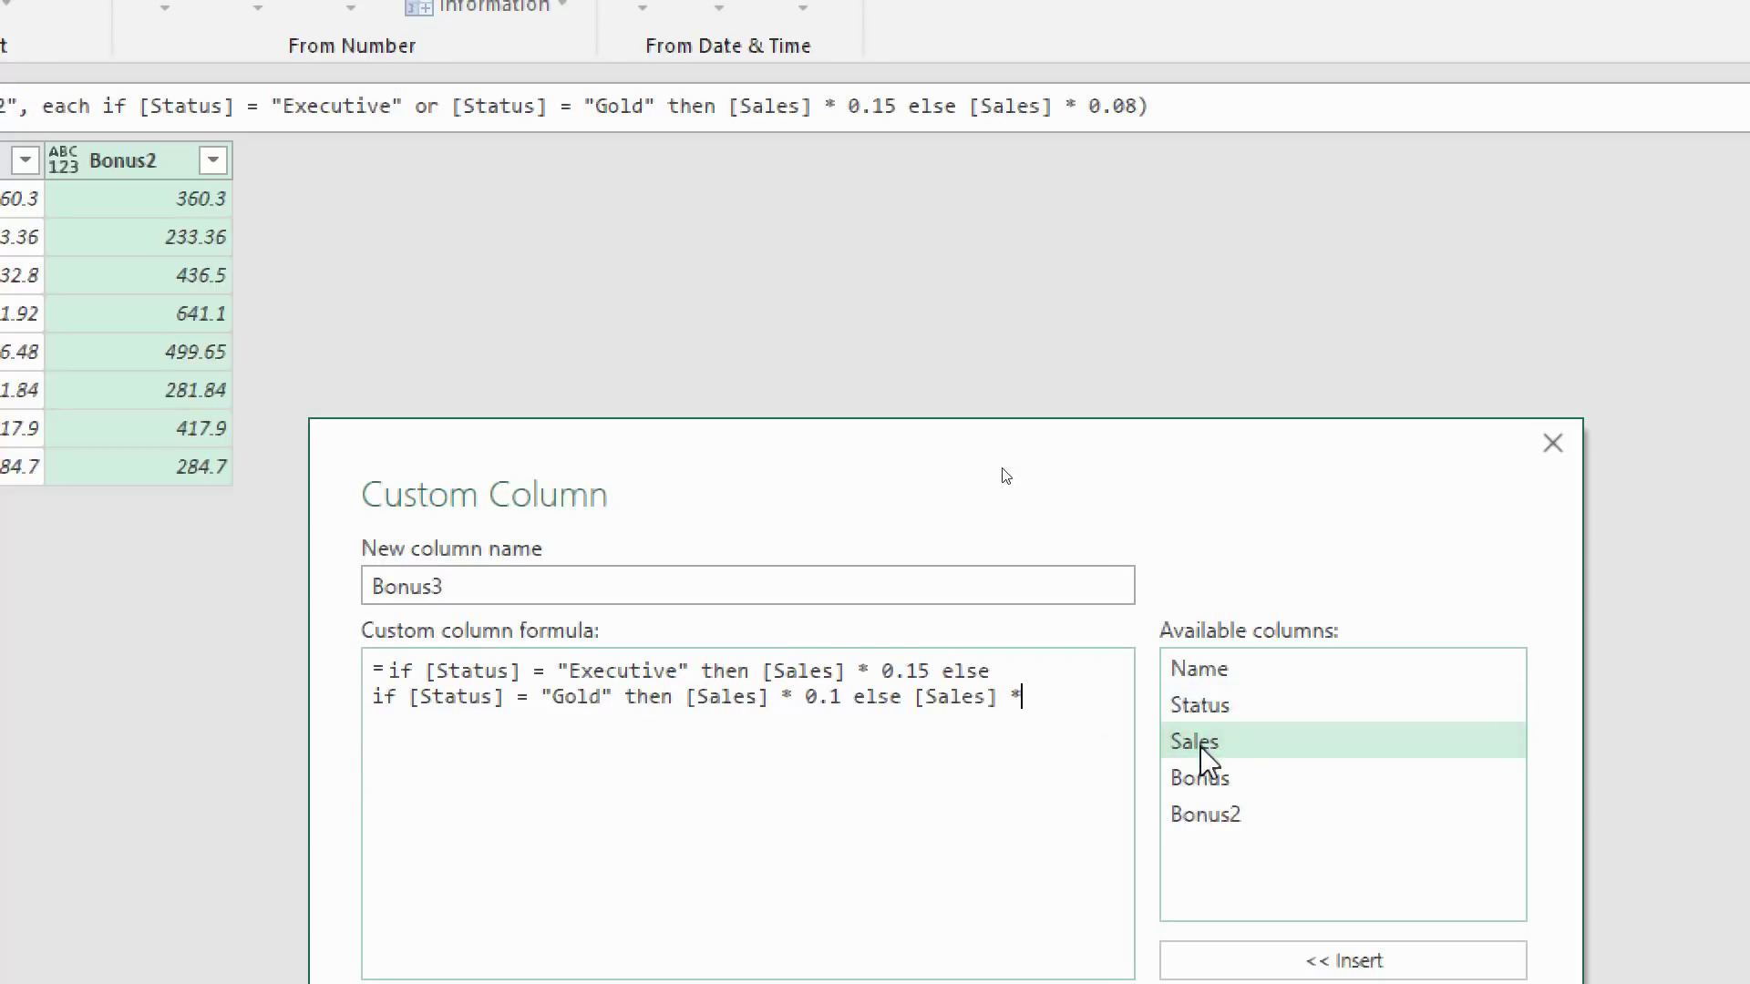
type(" 0.05")
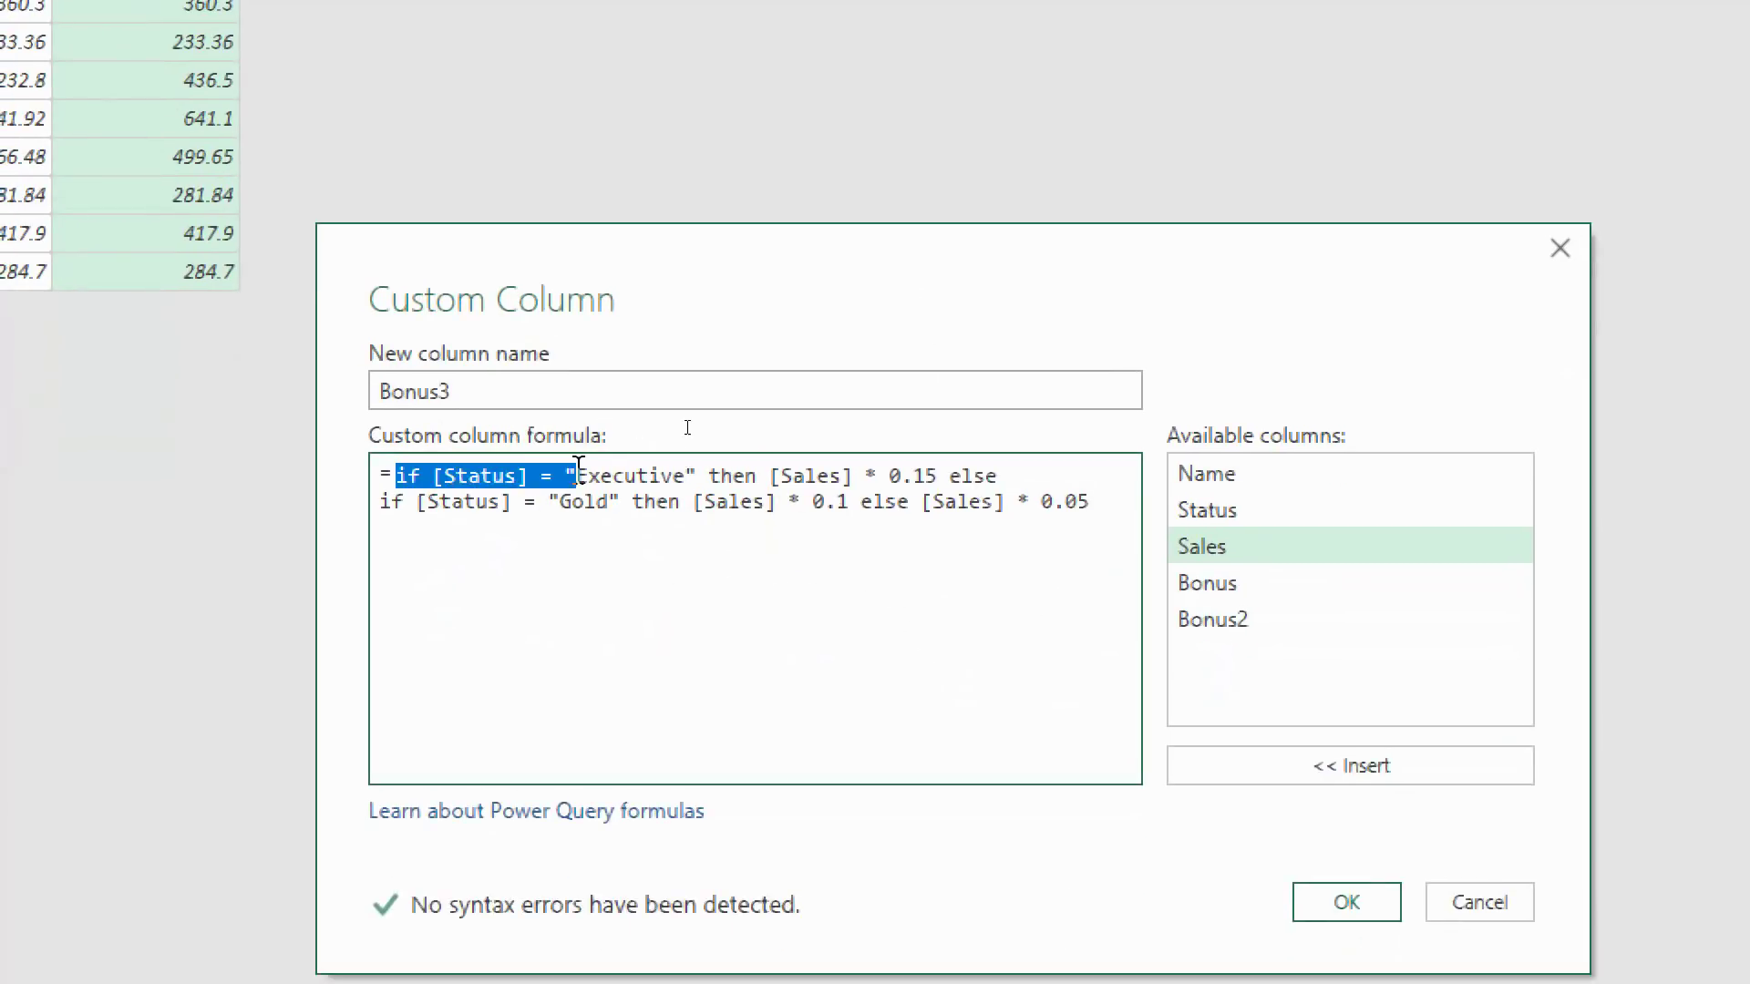
double_click(967, 475)
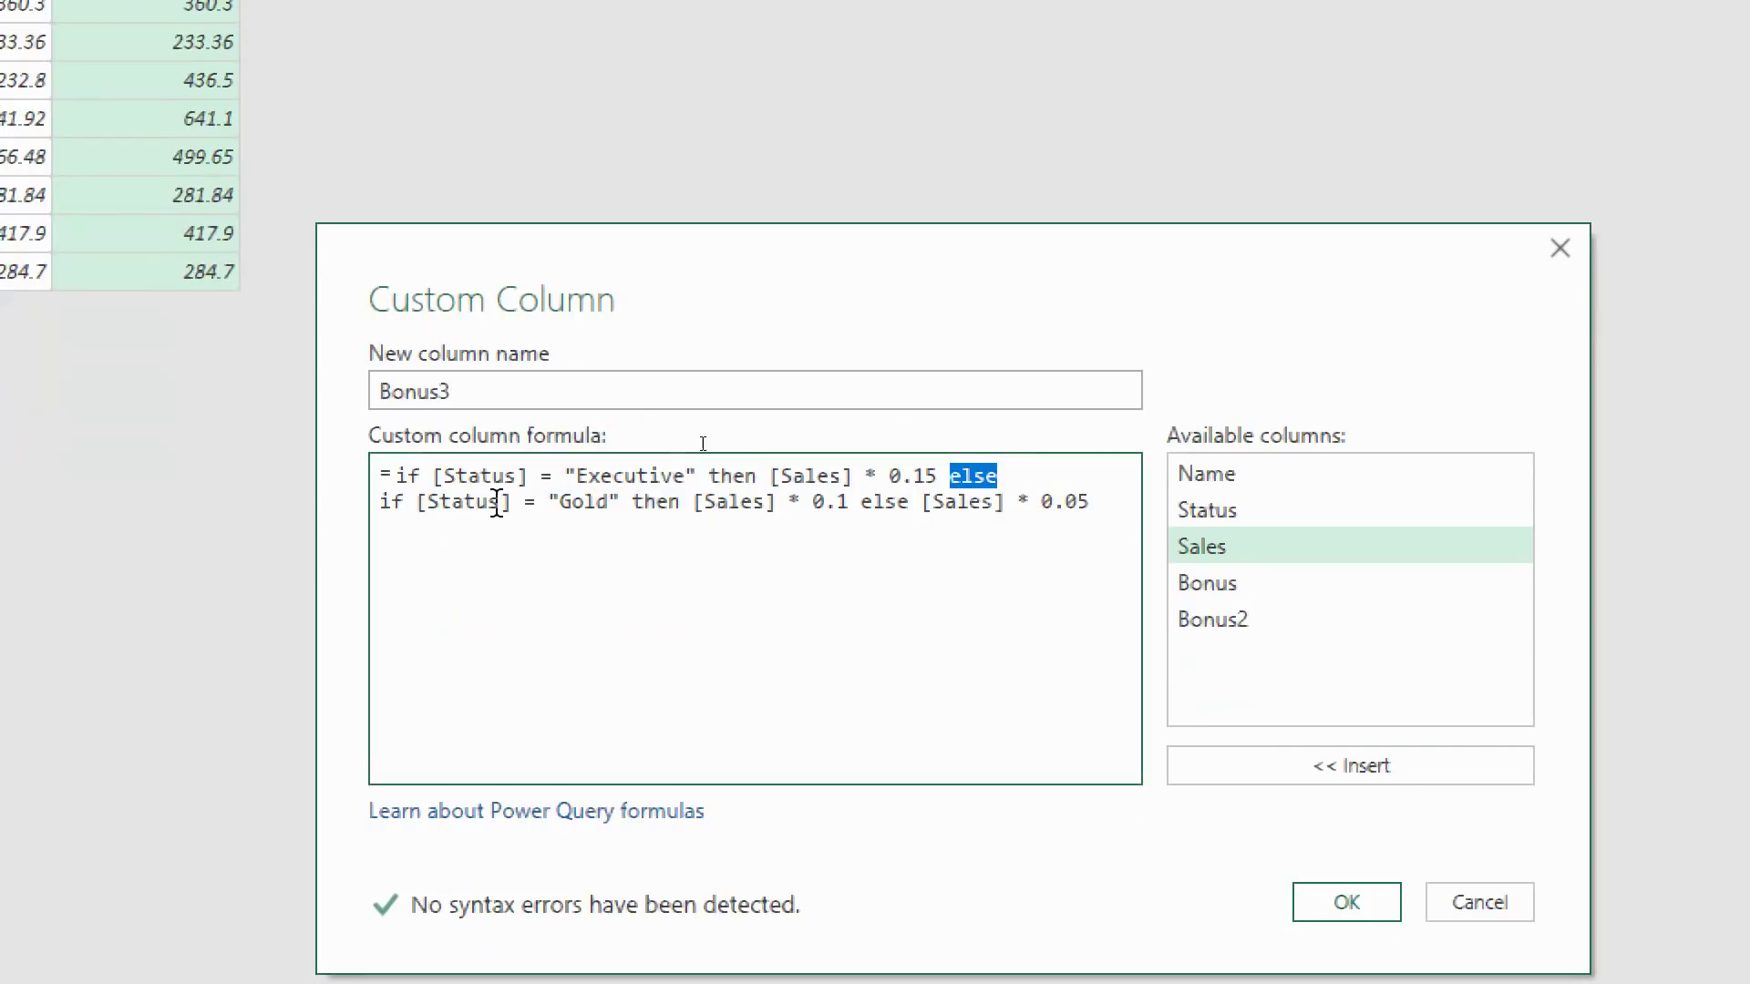
left_click_drag(859, 502, 909, 502)
left_click(981, 507)
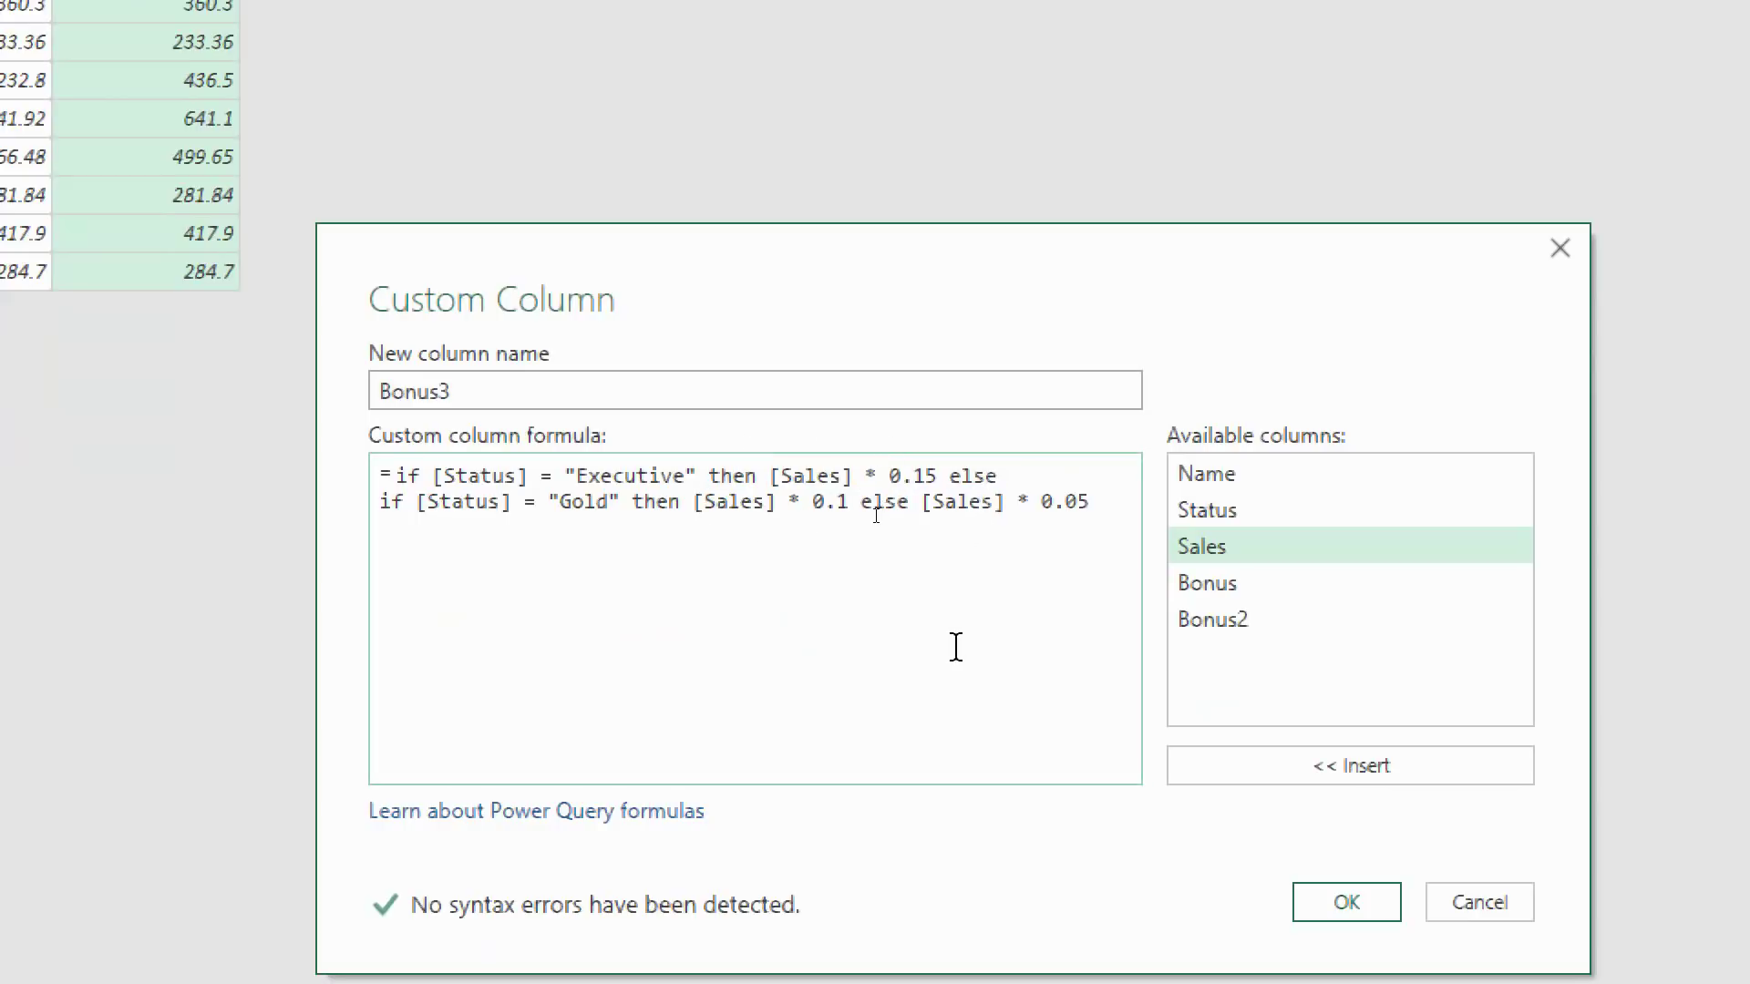